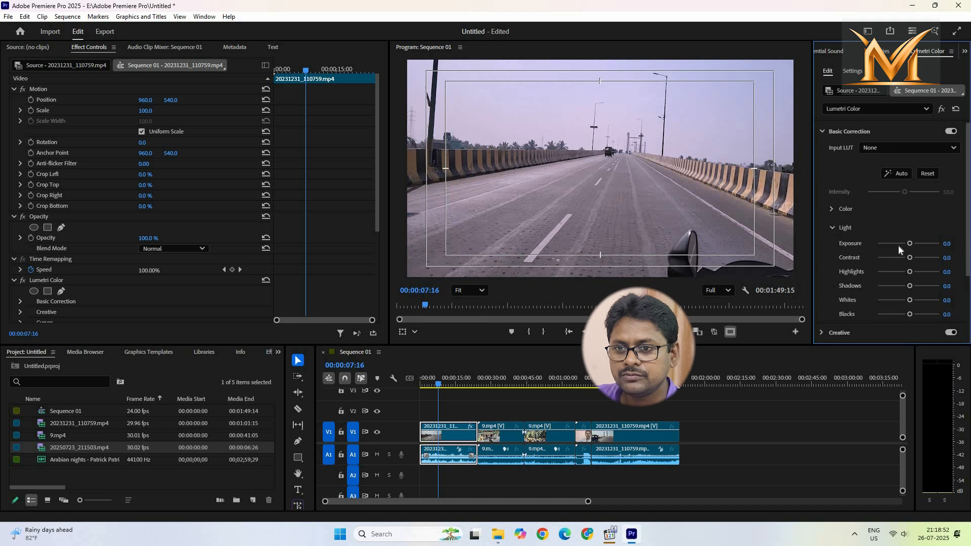
Step: Adjust the first clip's Basic Correction: exposure 1.4, contrast 8.1, highlights -17.7, shadows 19.4, whites -17.7 and temperature 22.6
left_click(911, 242)
left_click_drag(909, 244, 903, 303)
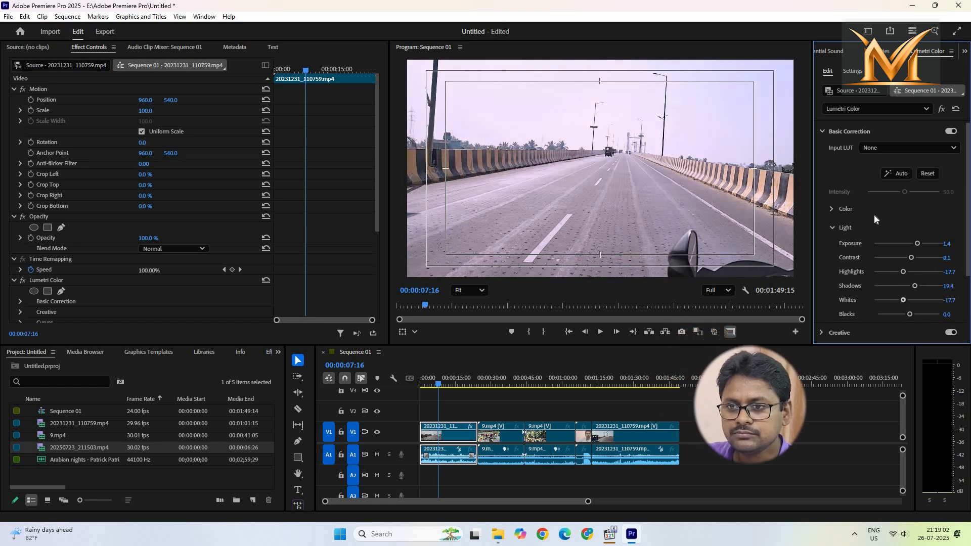
left_click(832, 208)
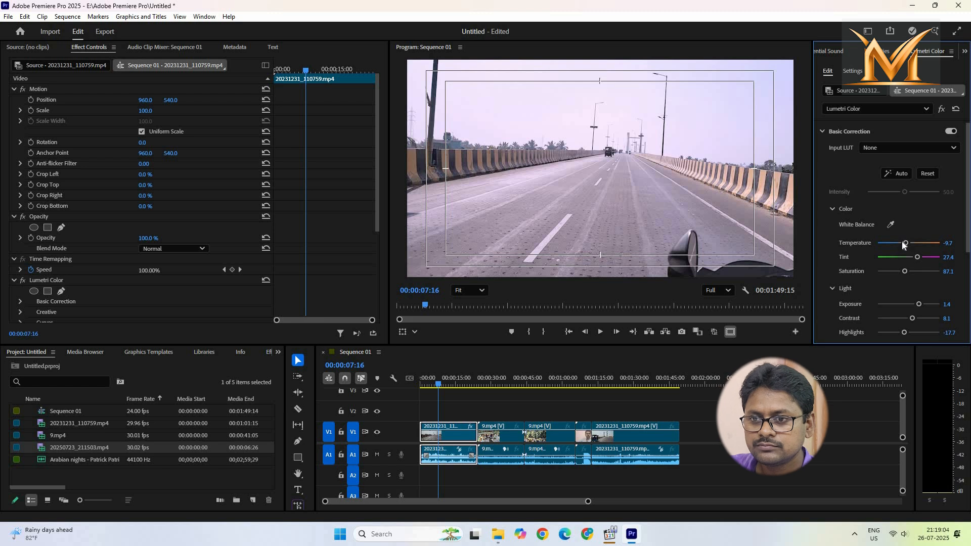
left_click_drag(901, 242, 915, 245)
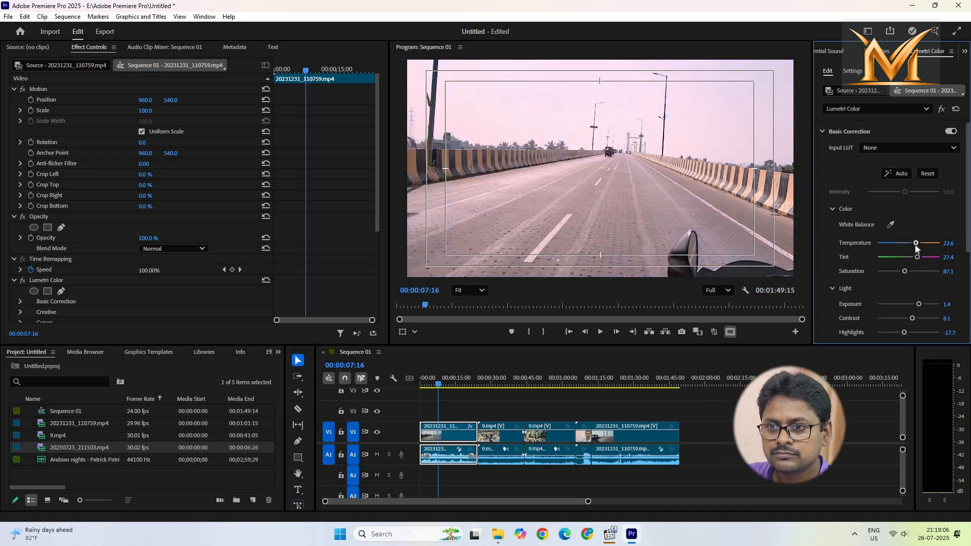
left_click(833, 209)
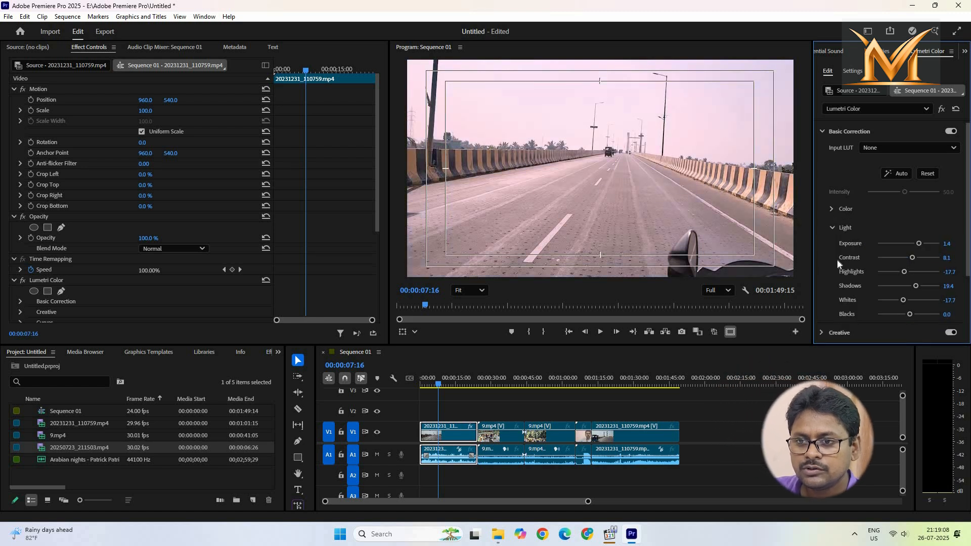
Step: Try out the Creative intensity and Faded Film adjustments on the first clip
left_click(829, 229)
left_click(821, 248)
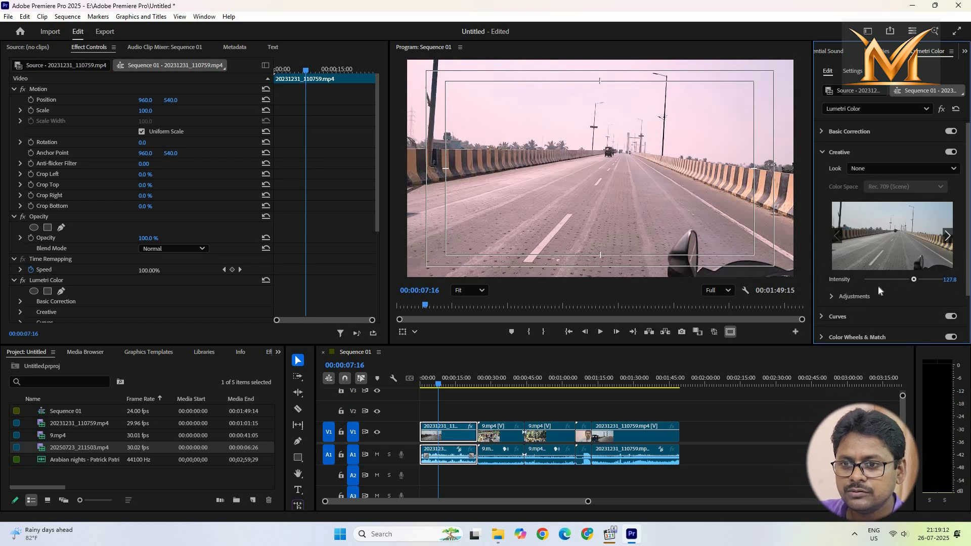
left_click(831, 298)
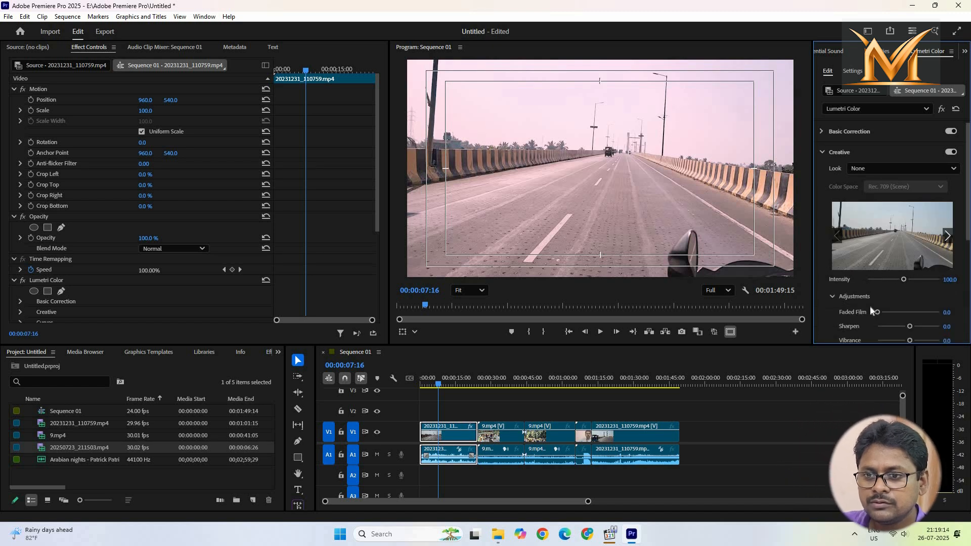
left_click(877, 312)
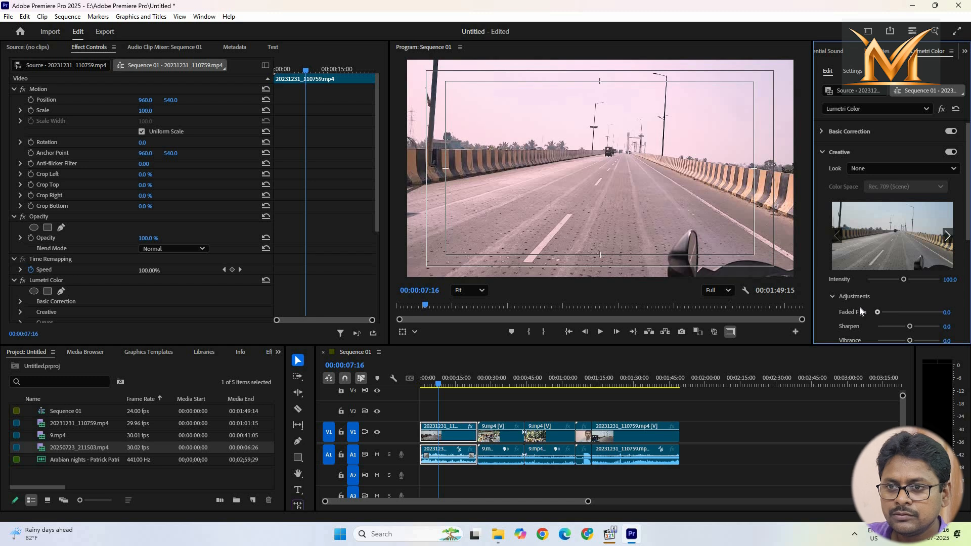
left_click(821, 152)
Step: Set the first clip's Vignette amount to 0.4 and its roundness to 15.3
left_click(821, 235)
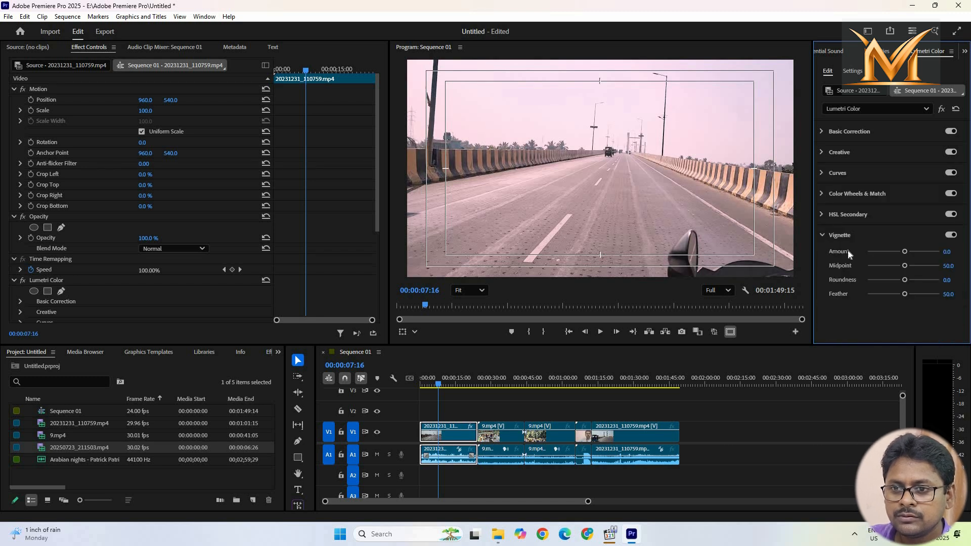
left_click(908, 279)
left_click_drag(905, 252, 897, 251)
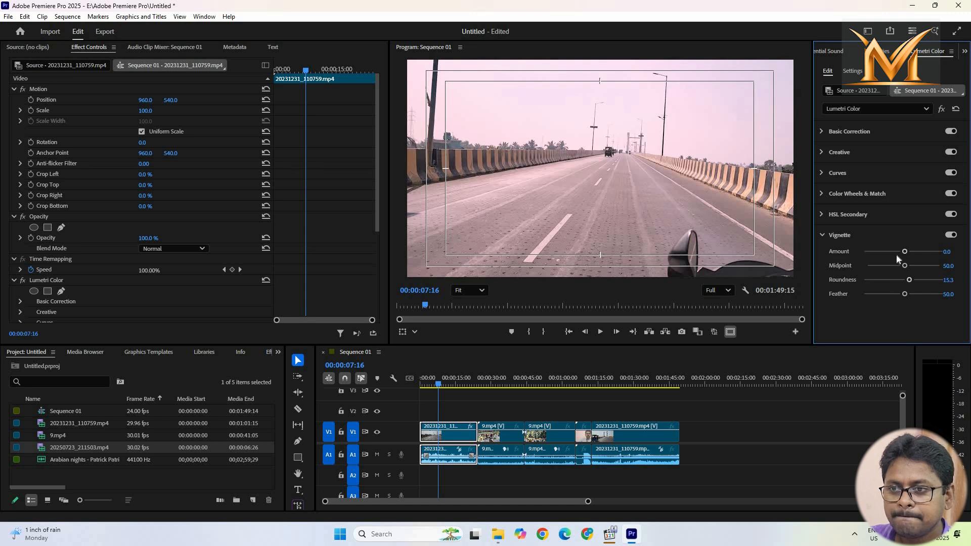
left_click(908, 253)
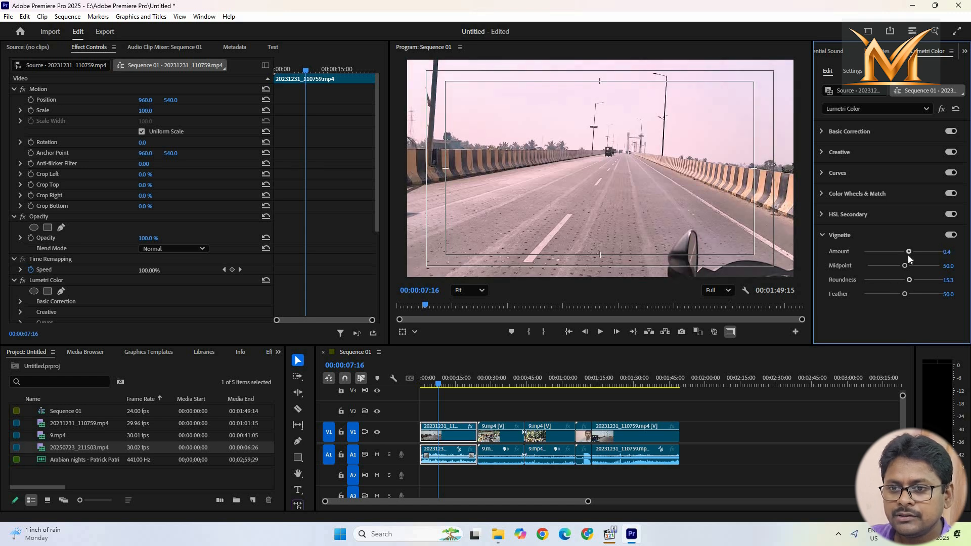
left_click(904, 295)
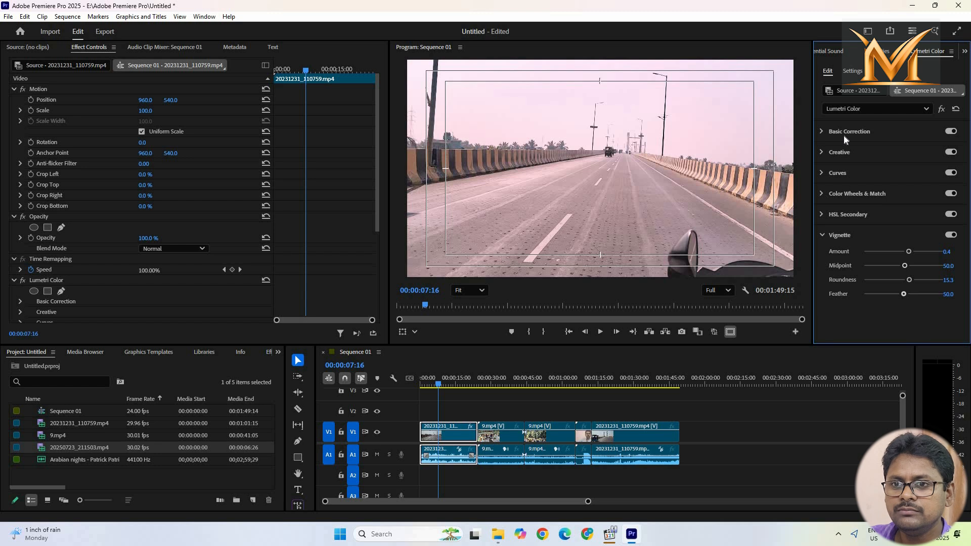
Step: Compare the first clip before and after grading by switching Basic Correction off and on again
left_click(951, 132)
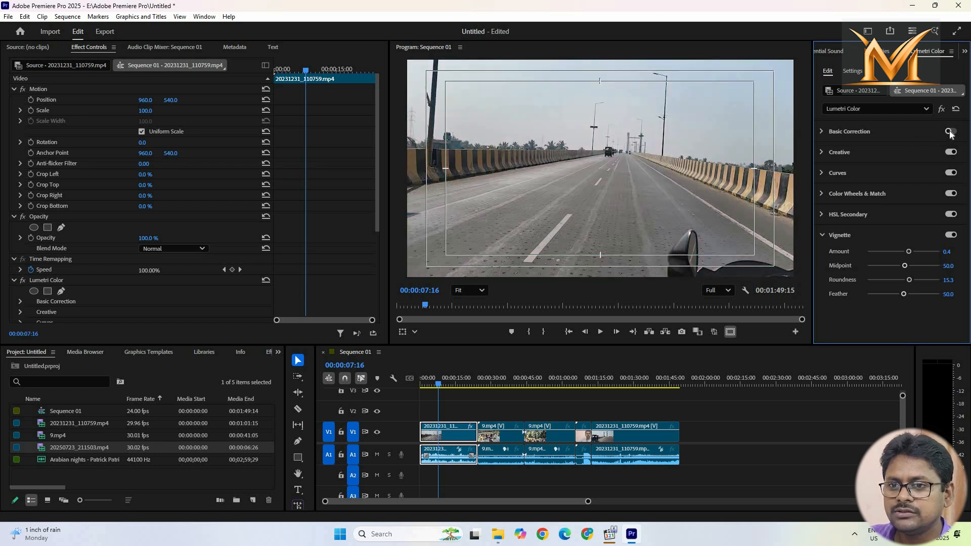
left_click(951, 132)
left_click(951, 132)
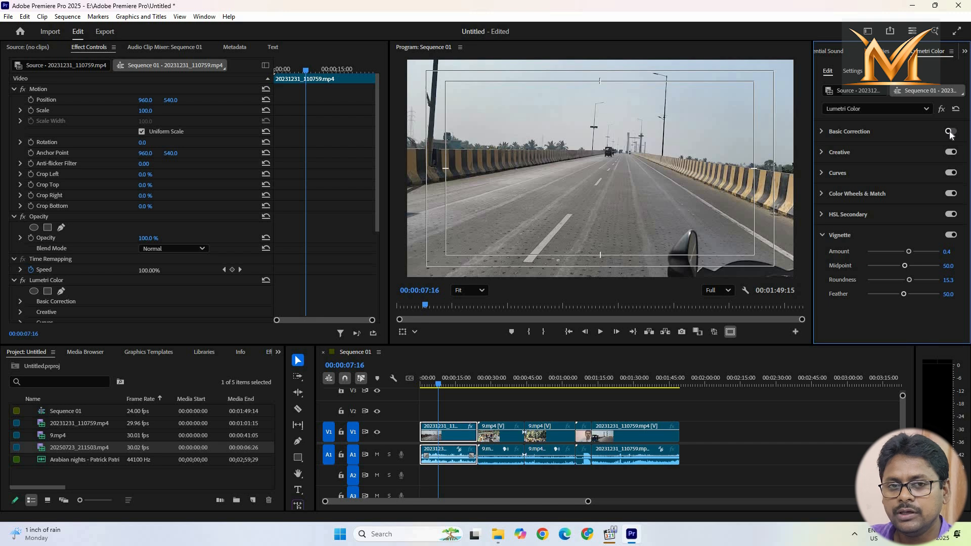
left_click(951, 132)
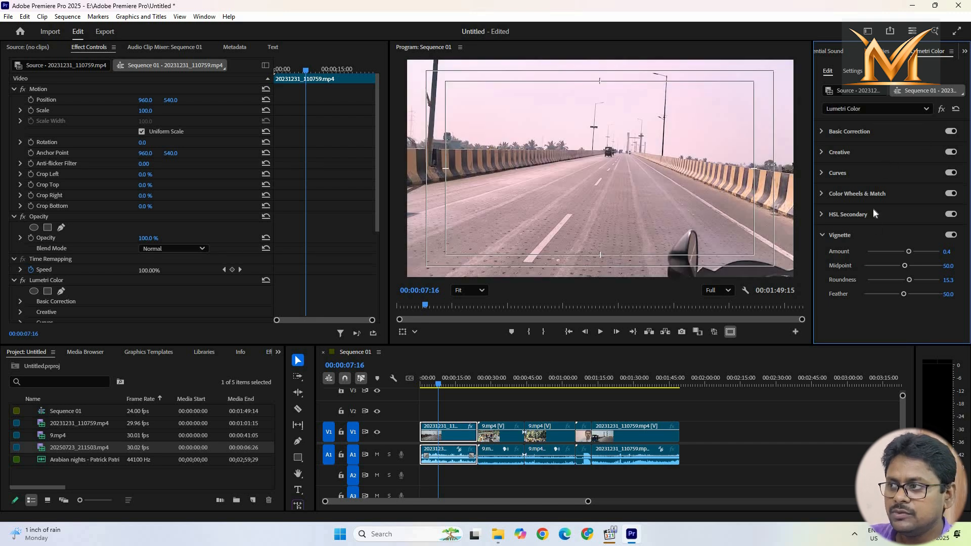
Step: Animate the first clip's Scale with keyframes from 100 at 00:00:07:16 to 144 at 00:00:12:19
left_click(31, 110)
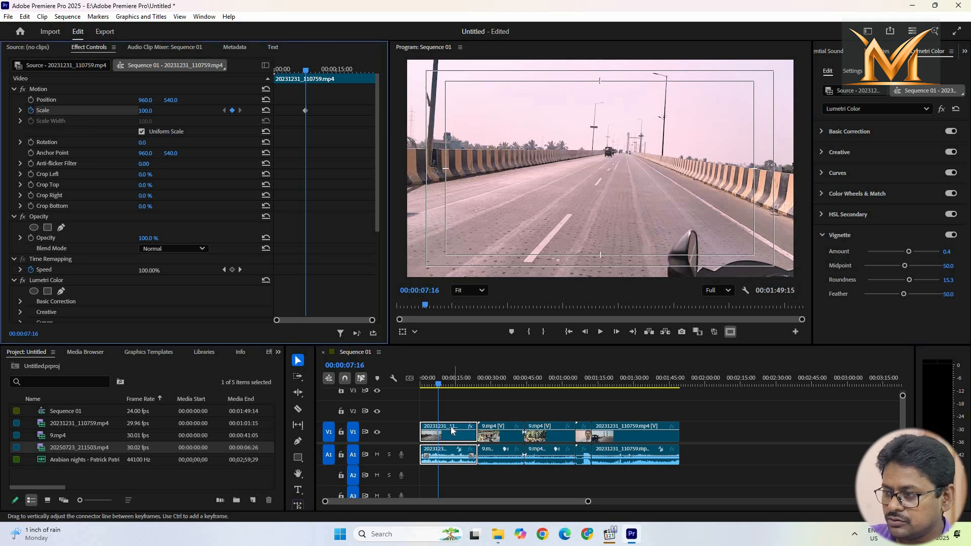
left_click(403, 435)
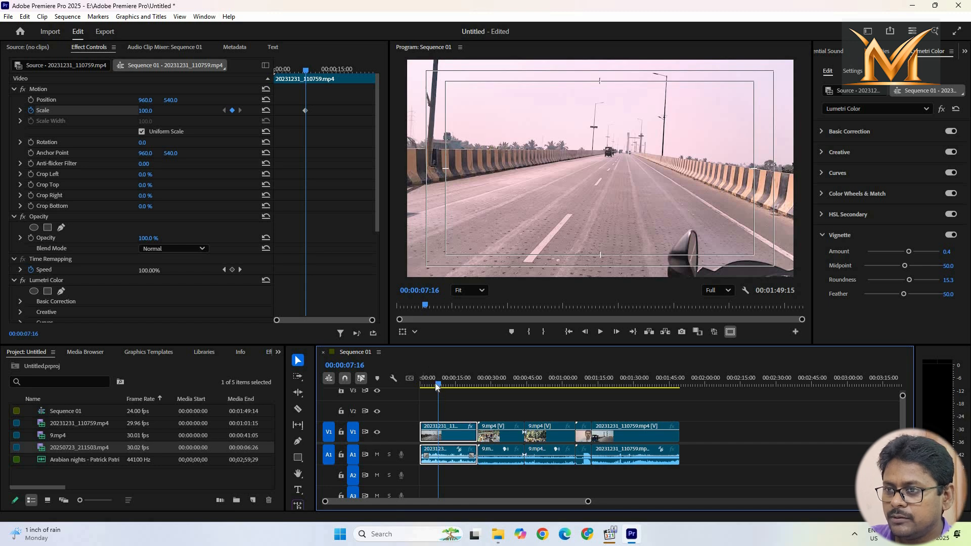
left_click_drag(436, 386, 437, 388)
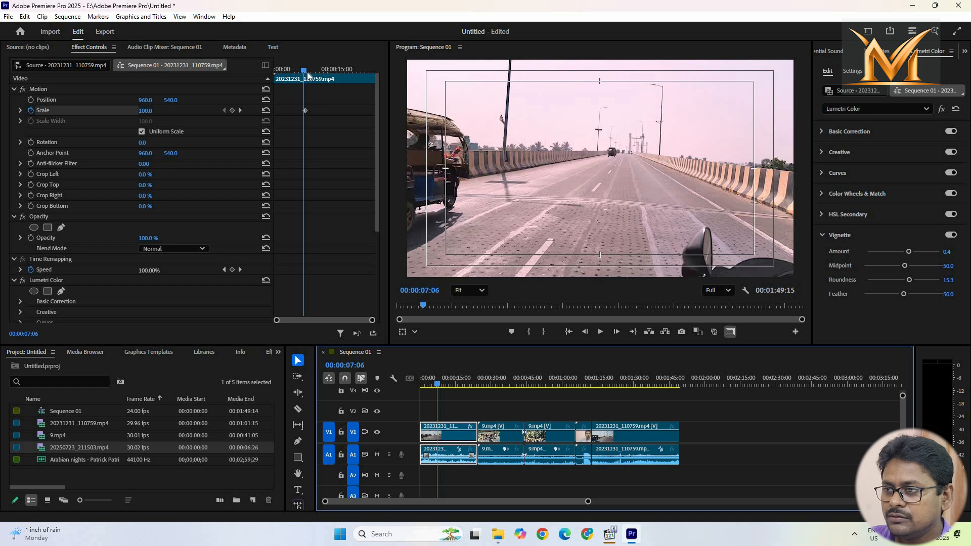
left_click_drag(308, 72, 327, 74)
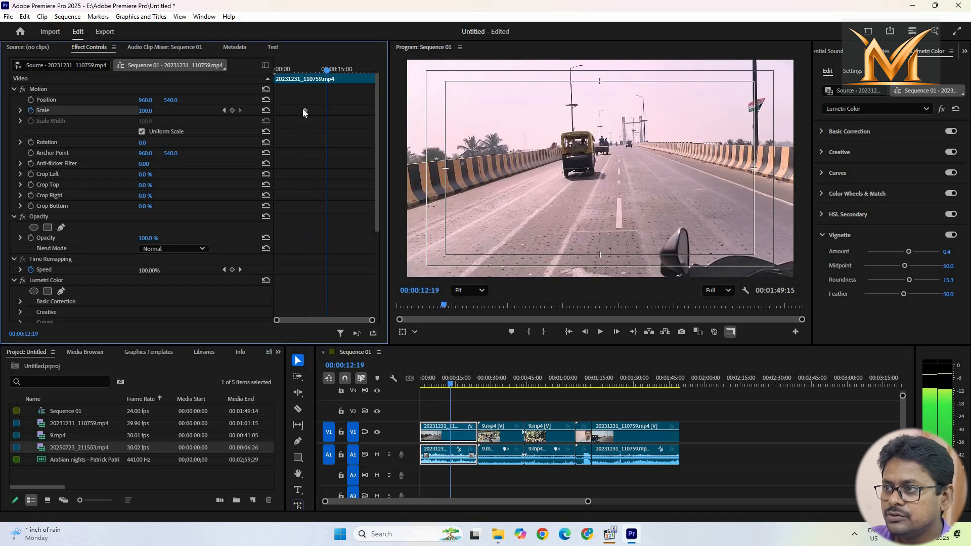
left_click(232, 110)
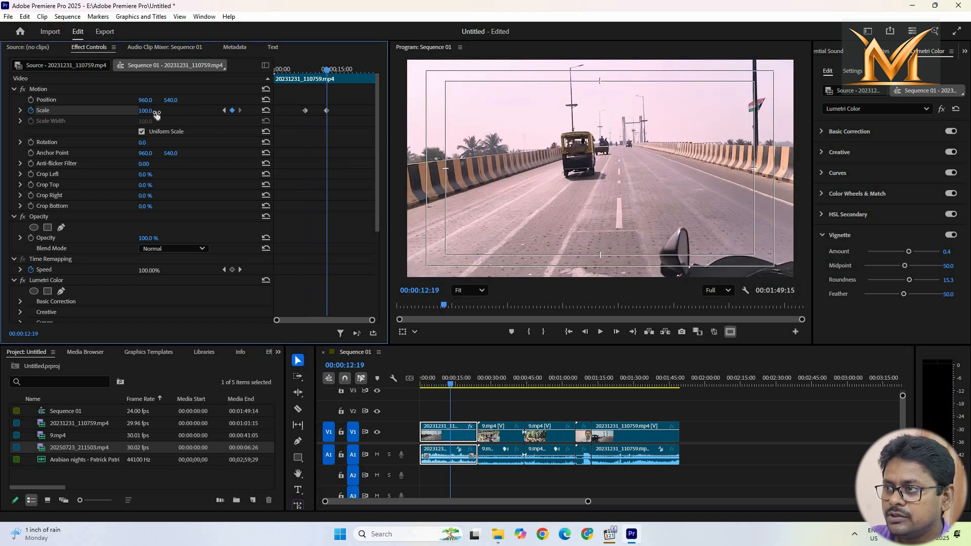
left_click_drag(145, 111, 152, 111)
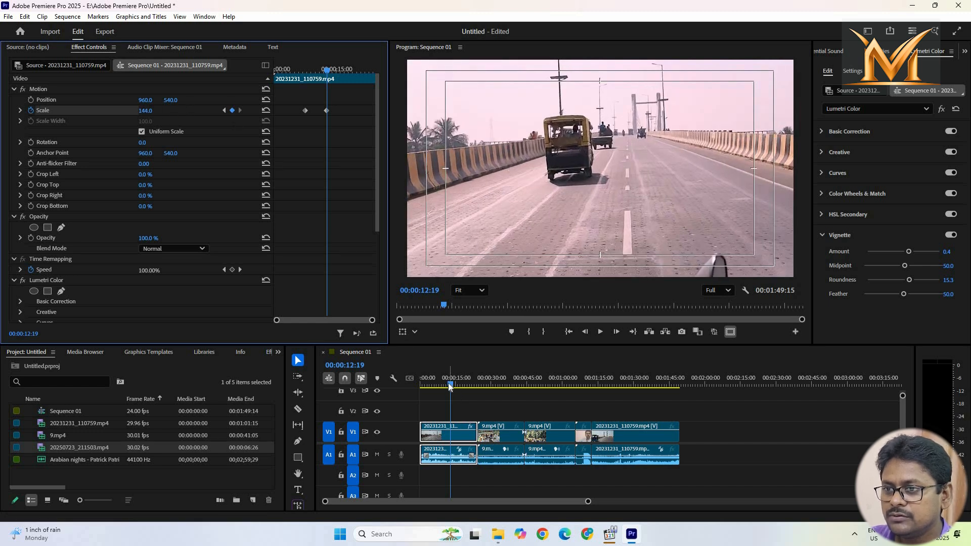
Step: Play the first clip from near its start to review the zoom and color changes
left_click_drag(449, 387, 421, 393)
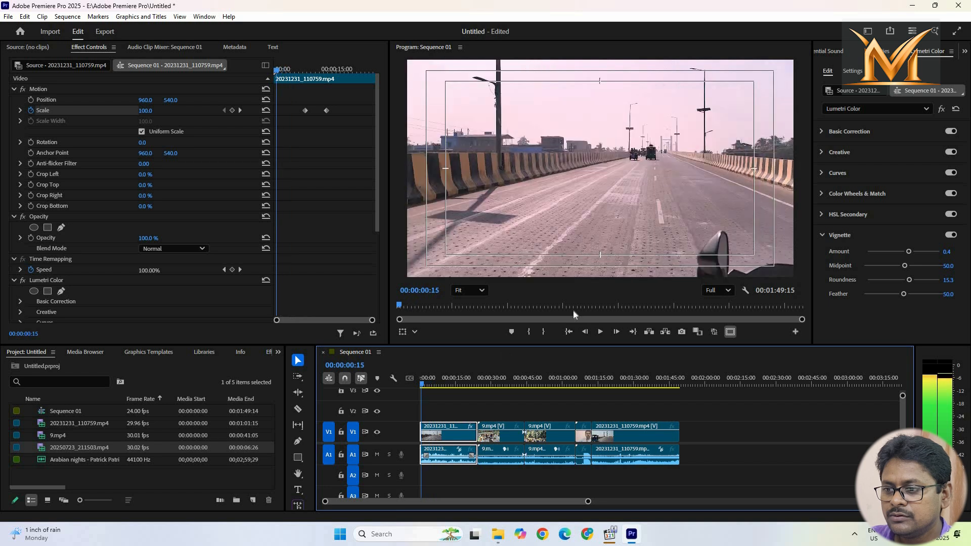
left_click(600, 331)
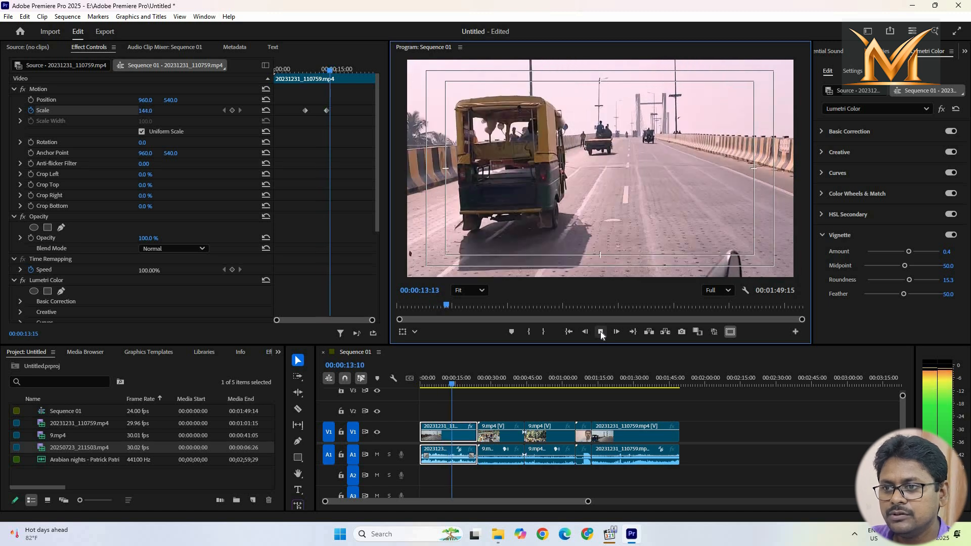
left_click(600, 331)
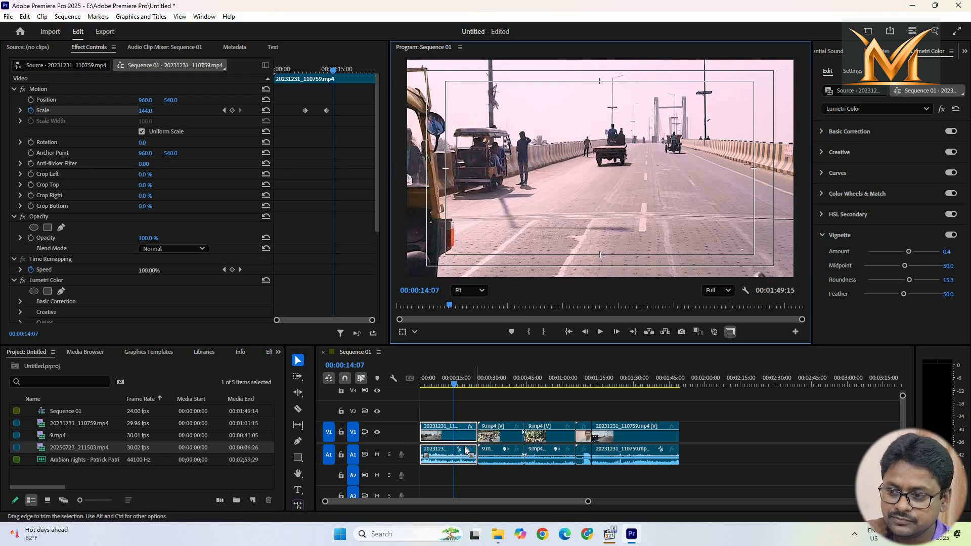
Step: Copy the first clip on V1 and select all the other clips in the sequence
right_click(437, 438)
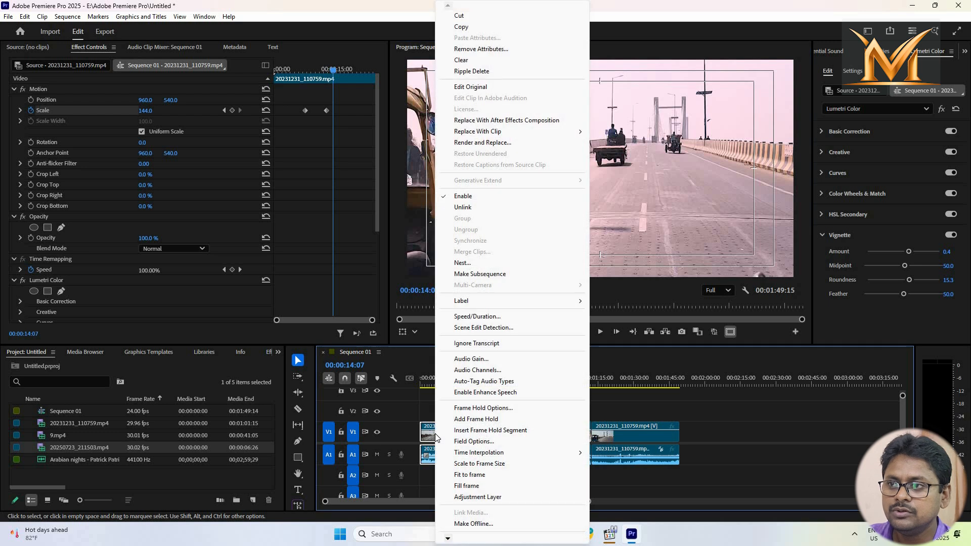
left_click(472, 27)
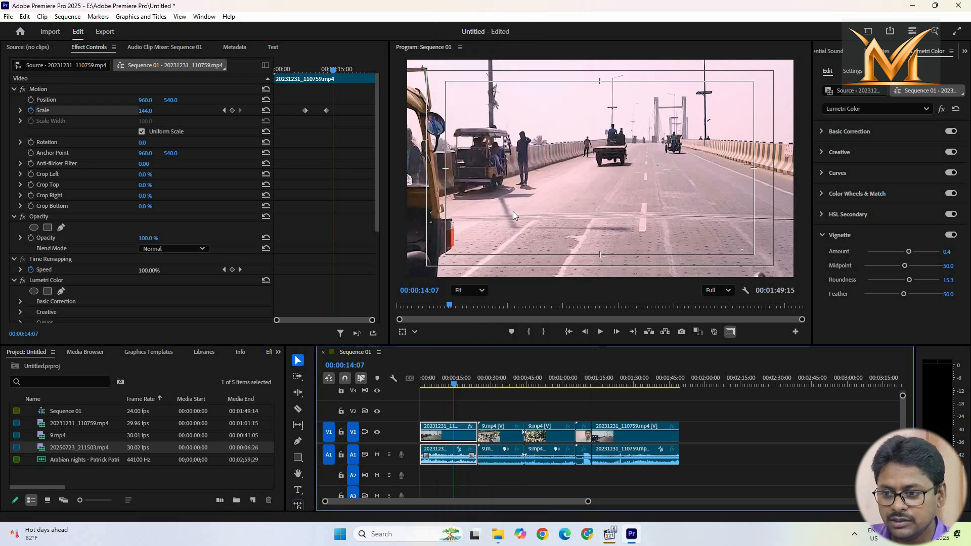
left_click(638, 466)
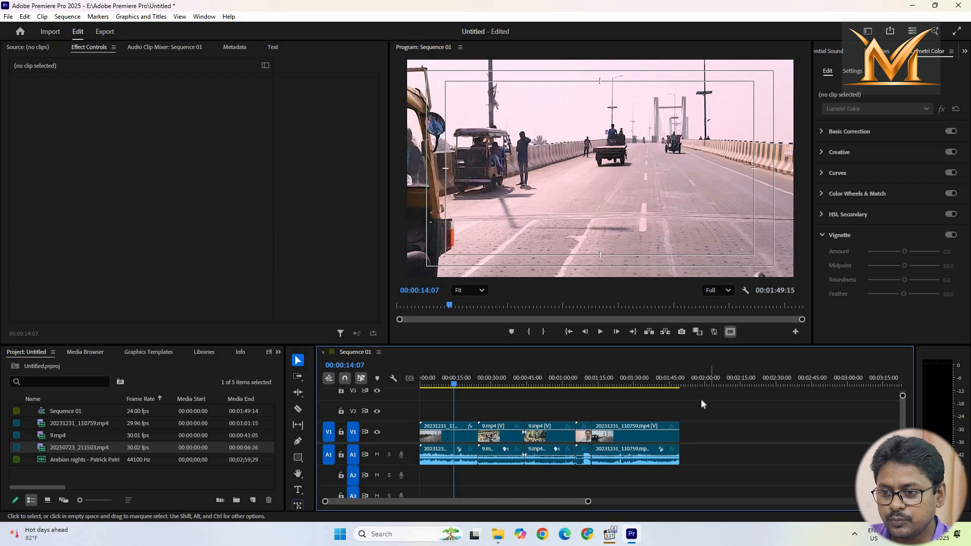
left_click_drag(703, 406, 514, 439)
Step: Paste the copied attributes onto the selected clips, including Motion, Time Remapping and Lumetri Color but excluding Opacity
right_click(552, 436)
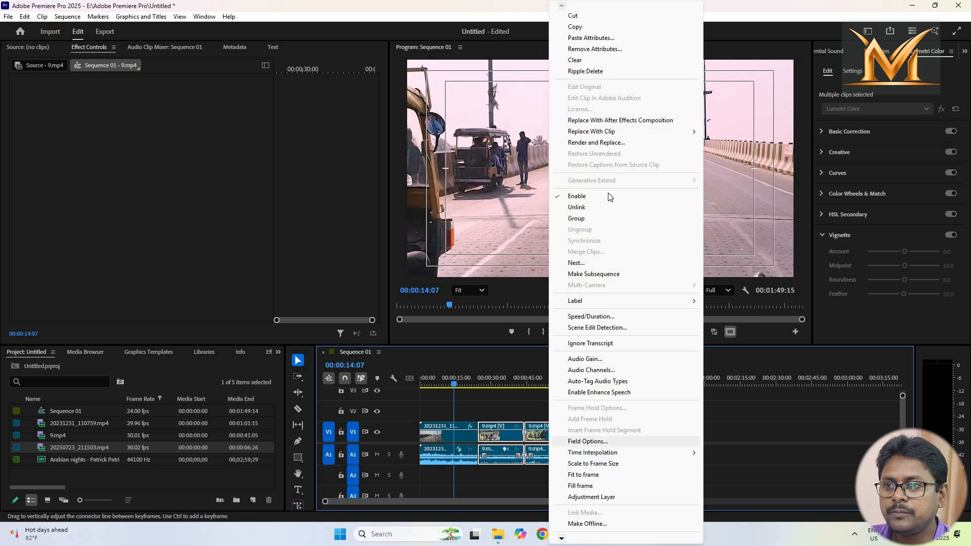
left_click(607, 39)
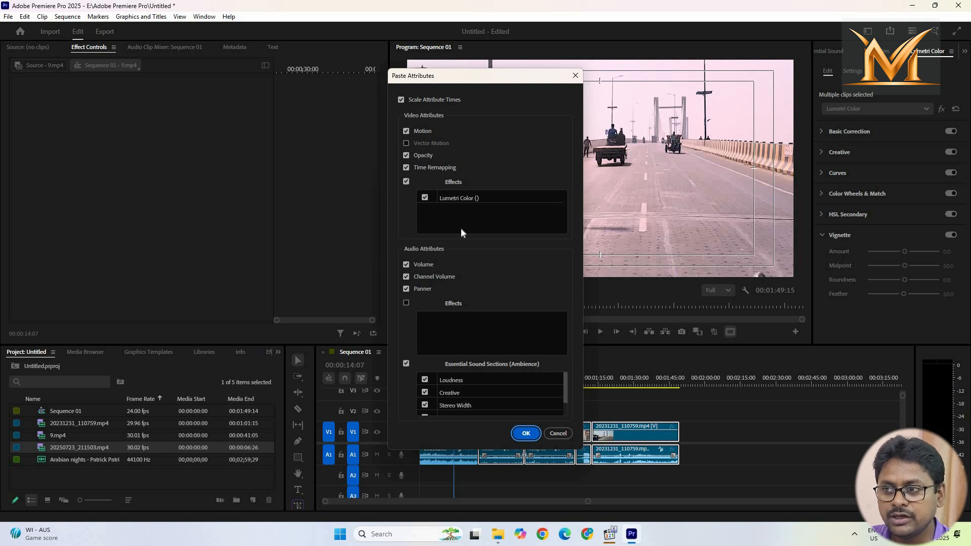
left_click(407, 156)
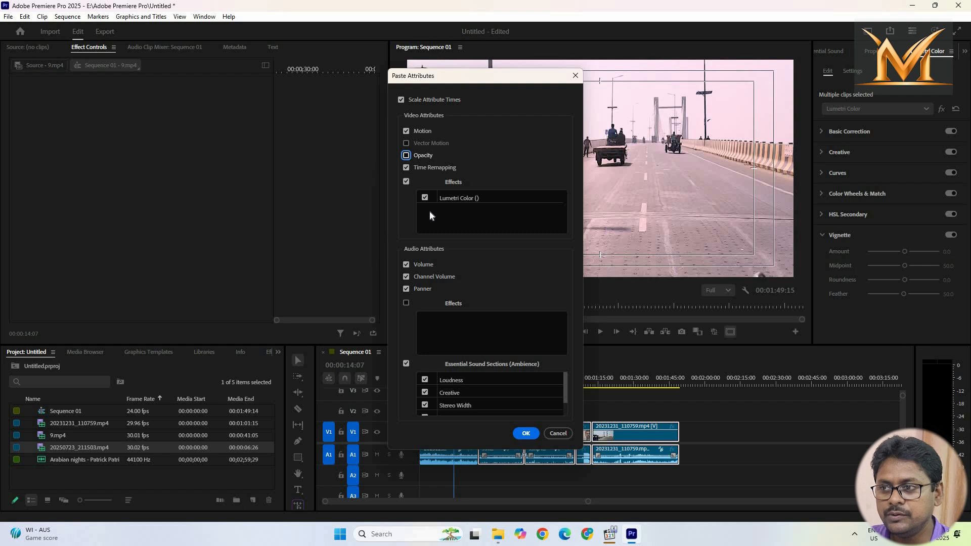
left_click(424, 198)
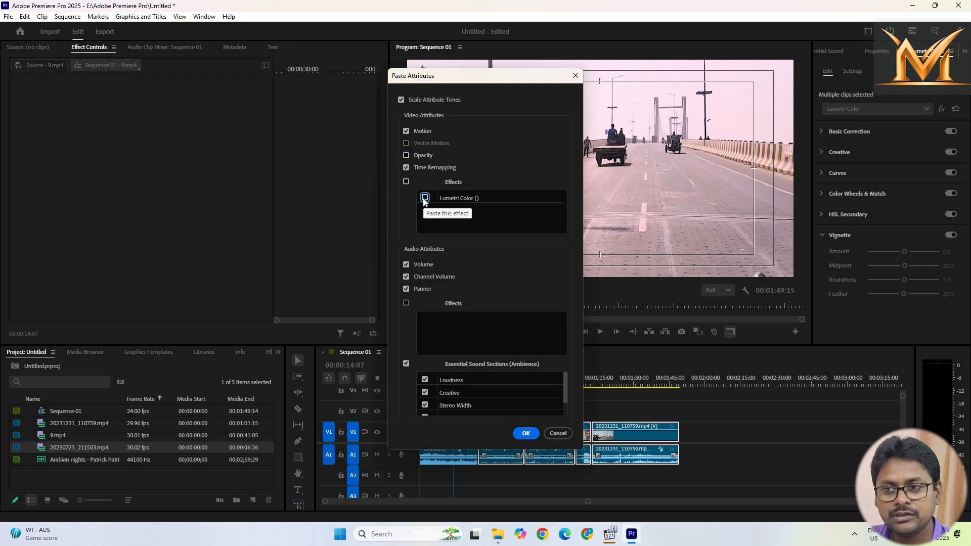
left_click(424, 199)
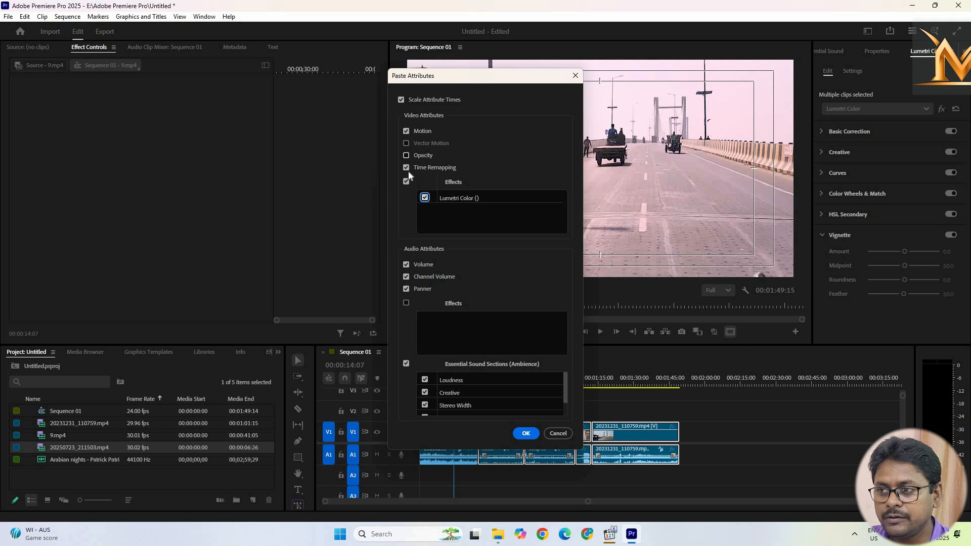
left_click(406, 168)
left_click(406, 168)
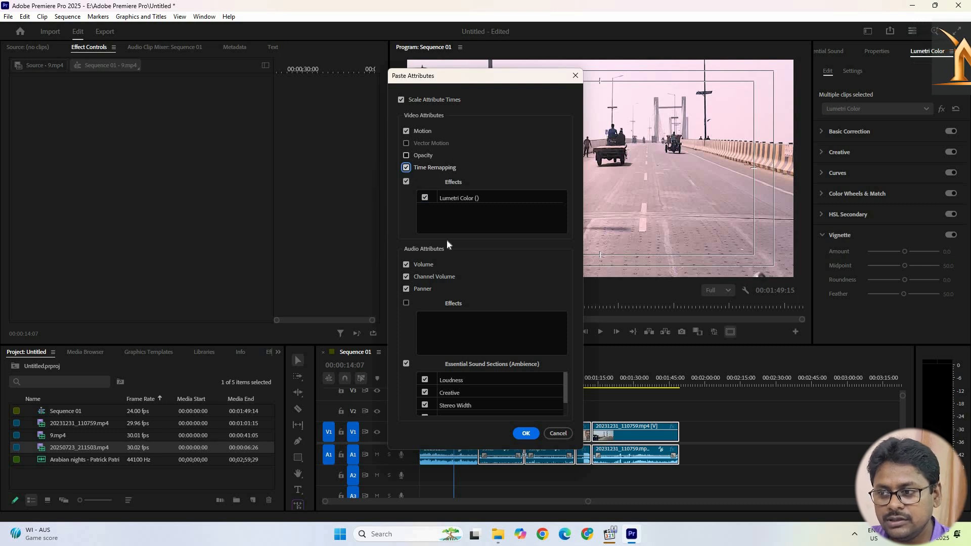
left_click(524, 434)
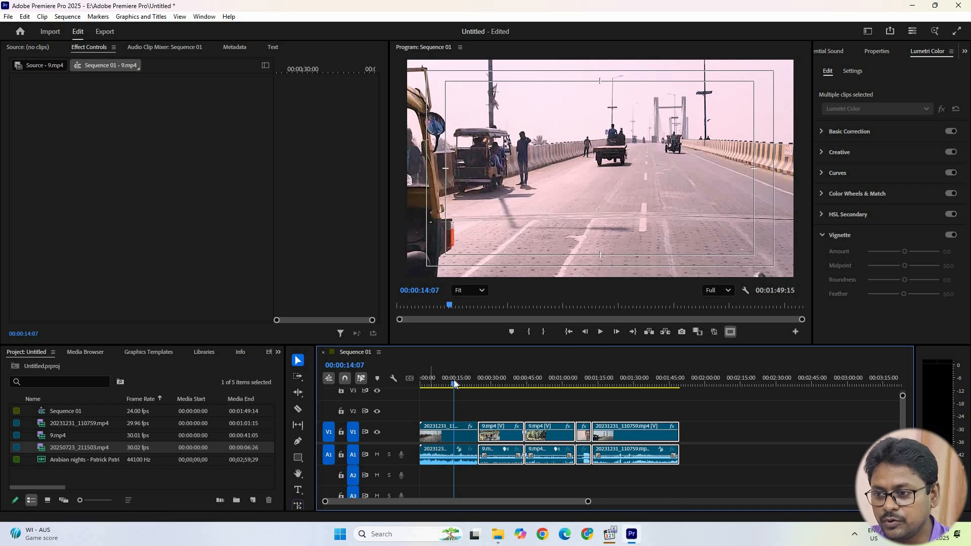
Step: Play the second clip from 00:00:23:15 and scrub through the short portrait clip to review the pasted zoom and color
left_click(478, 386)
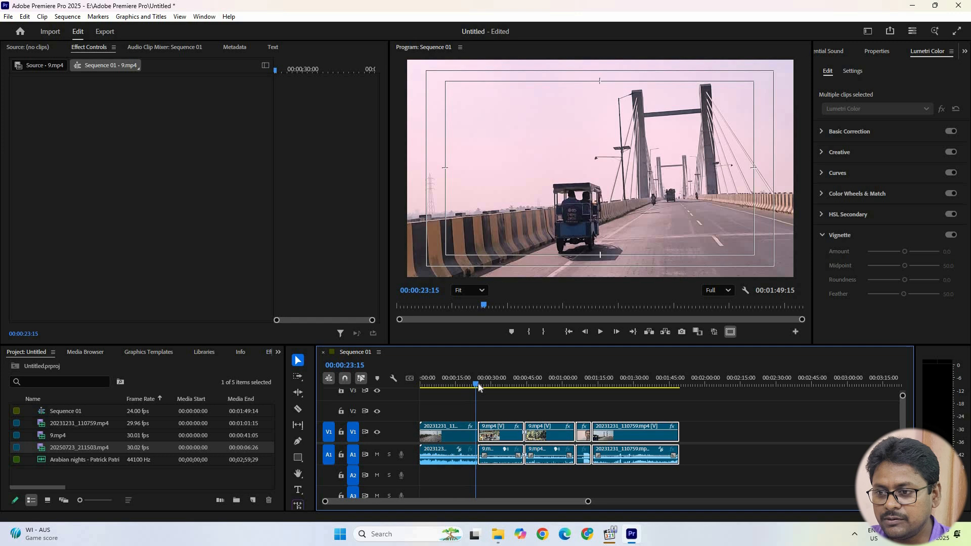
left_click(599, 332)
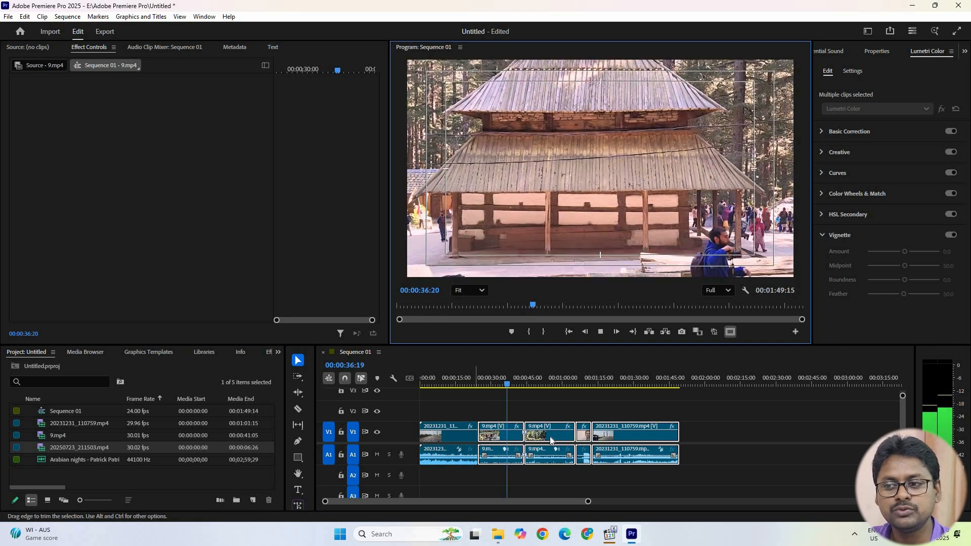
left_click(600, 333)
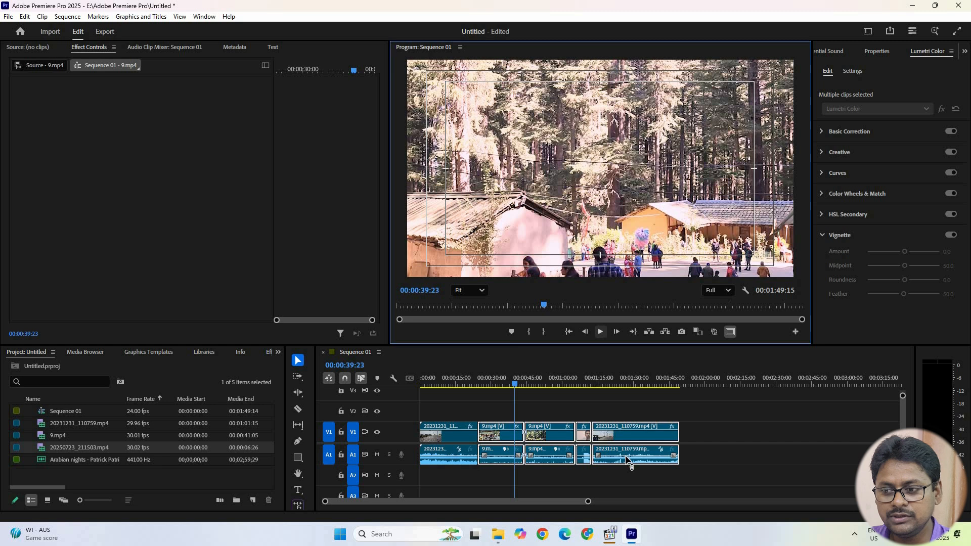
left_click(584, 431)
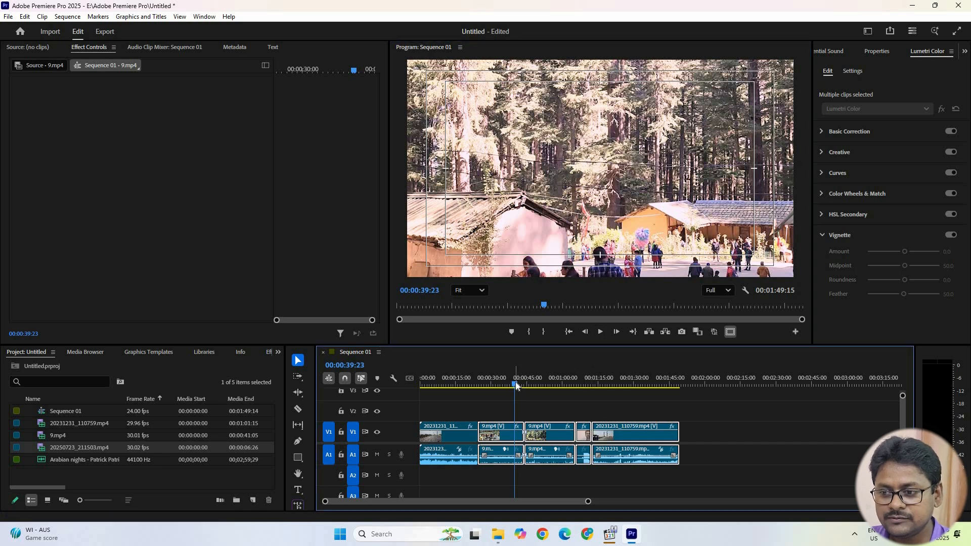
left_click(584, 386)
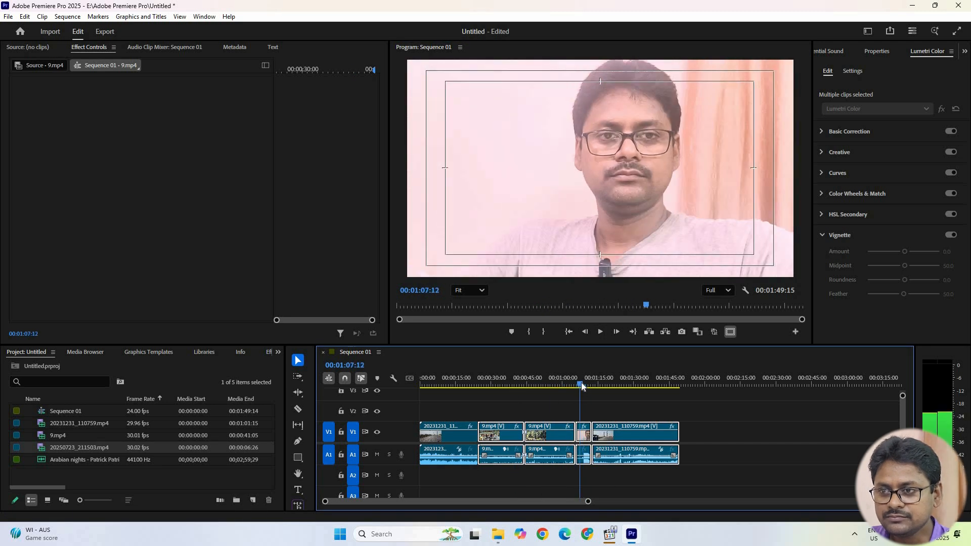
left_click_drag(585, 387, 585, 387)
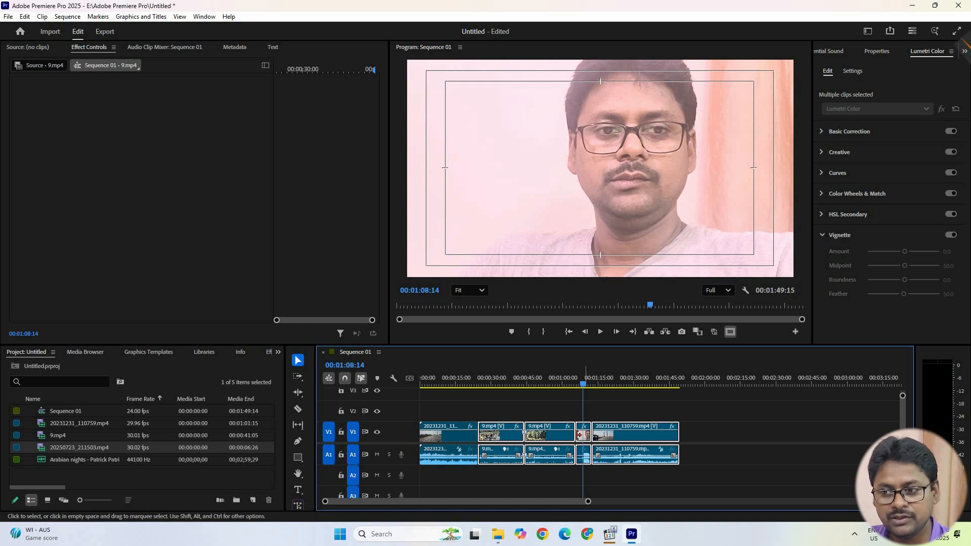
right_click(587, 435)
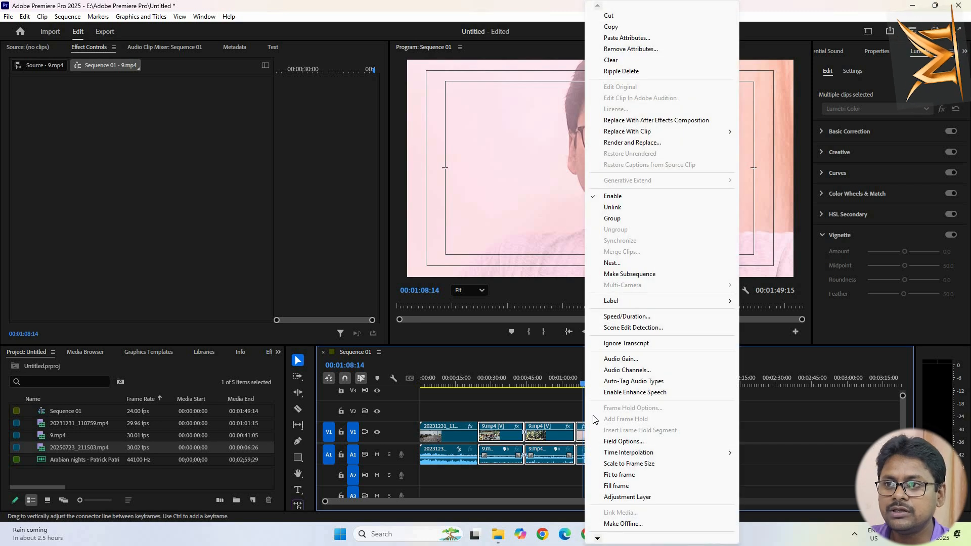
left_click(650, 49)
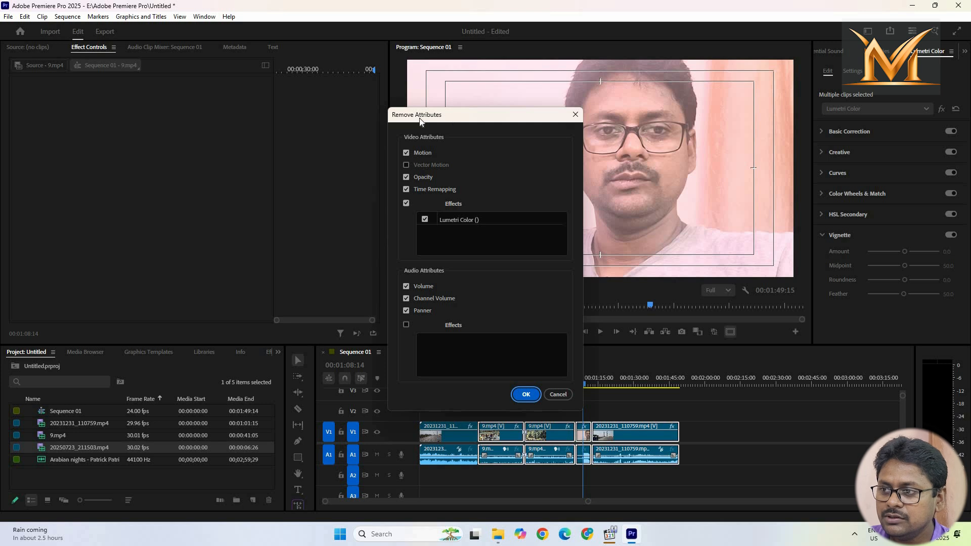
left_click_drag(420, 116, 360, 114)
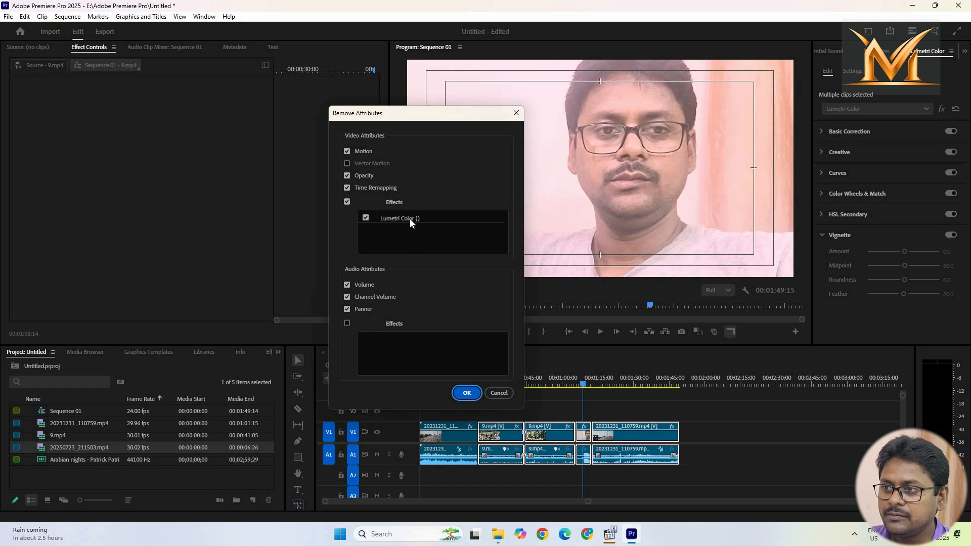
left_click(347, 152)
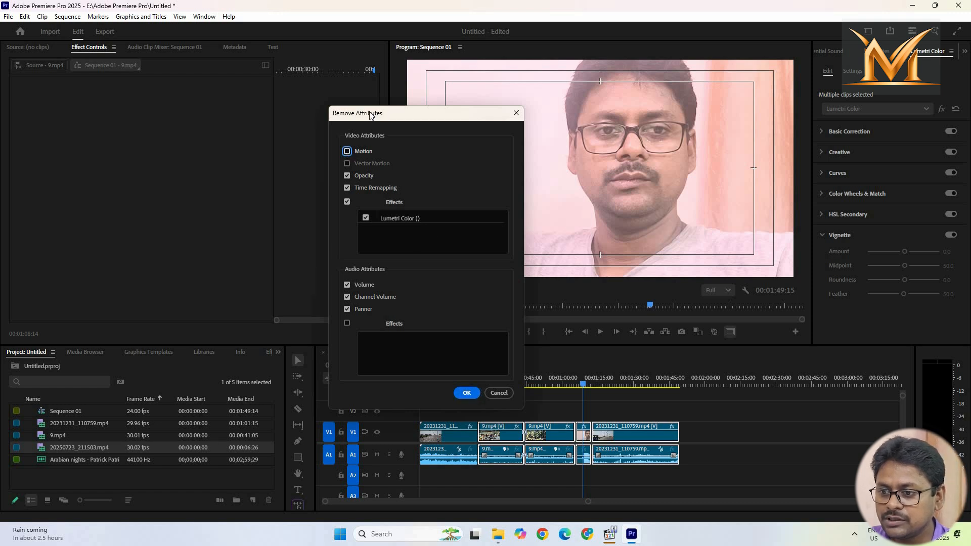
left_click_drag(375, 113, 356, 114)
left_click(581, 382)
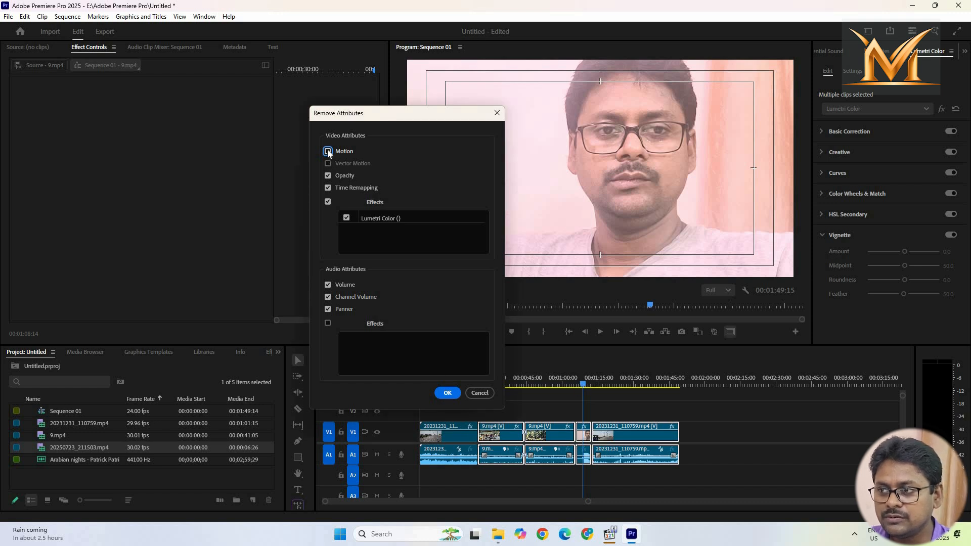
left_click(328, 175)
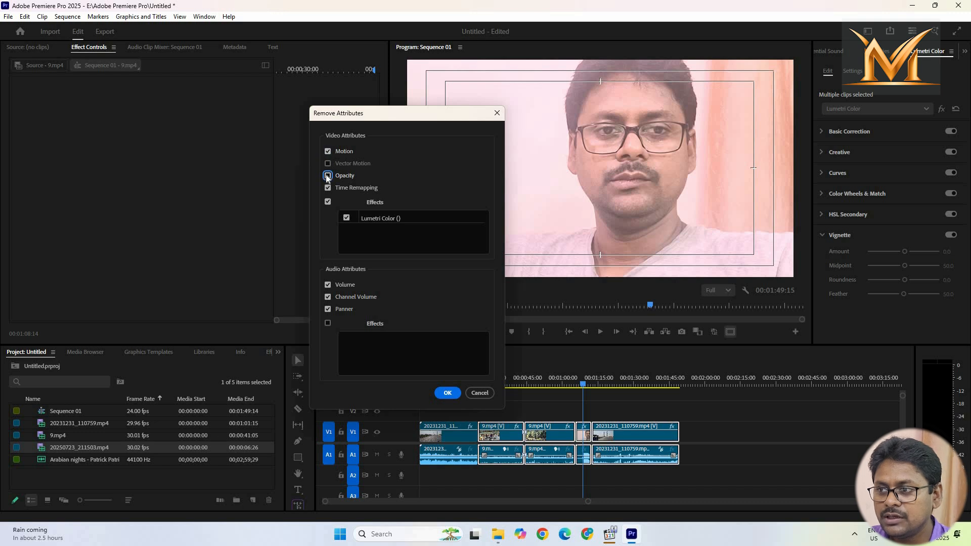
left_click(329, 202)
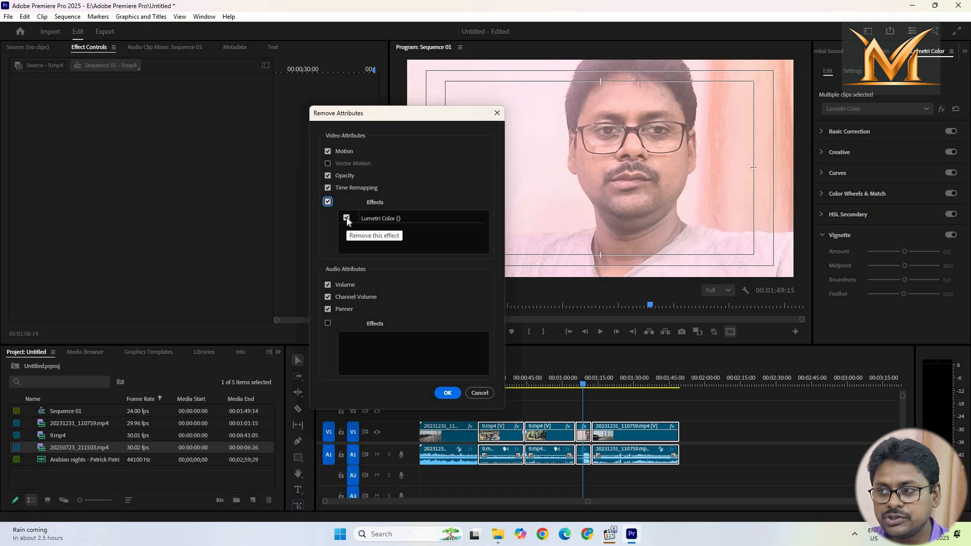
left_click(328, 150)
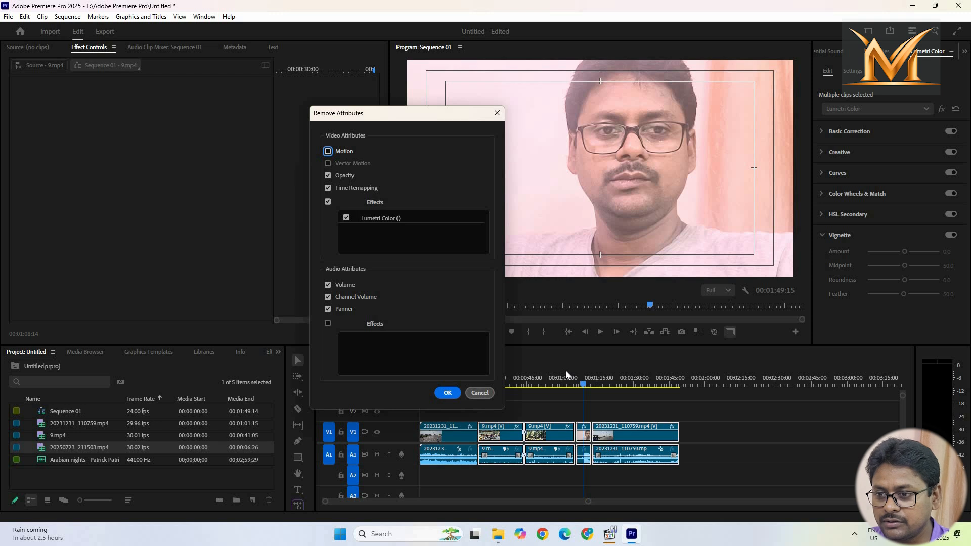
left_click(478, 393)
Step: Remove the Motion, Volume, Channel Volume and Panner attributes from the selected clips, leaving out Opacity, Time Remapping and Lumetri Color
left_click_drag(581, 387, 581, 393)
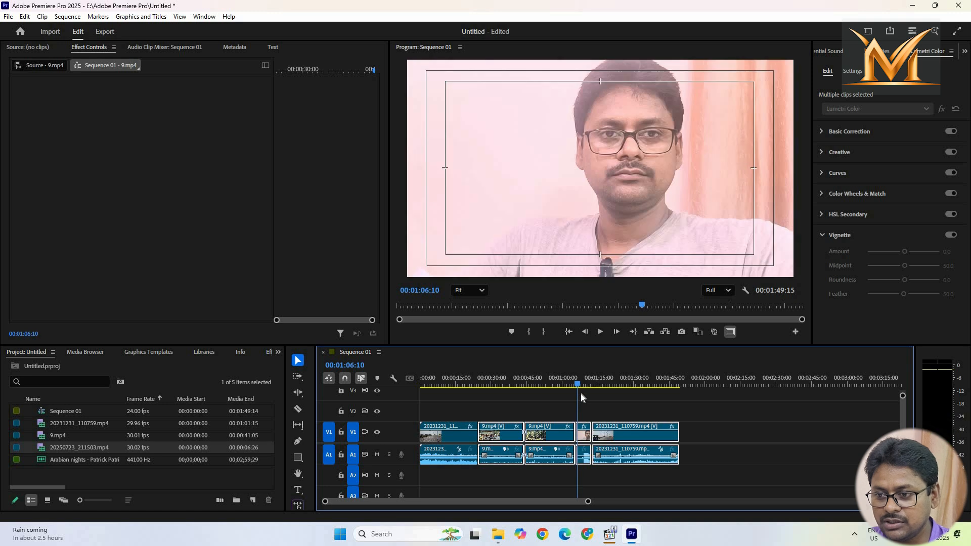
right_click(585, 437)
left_click(615, 49)
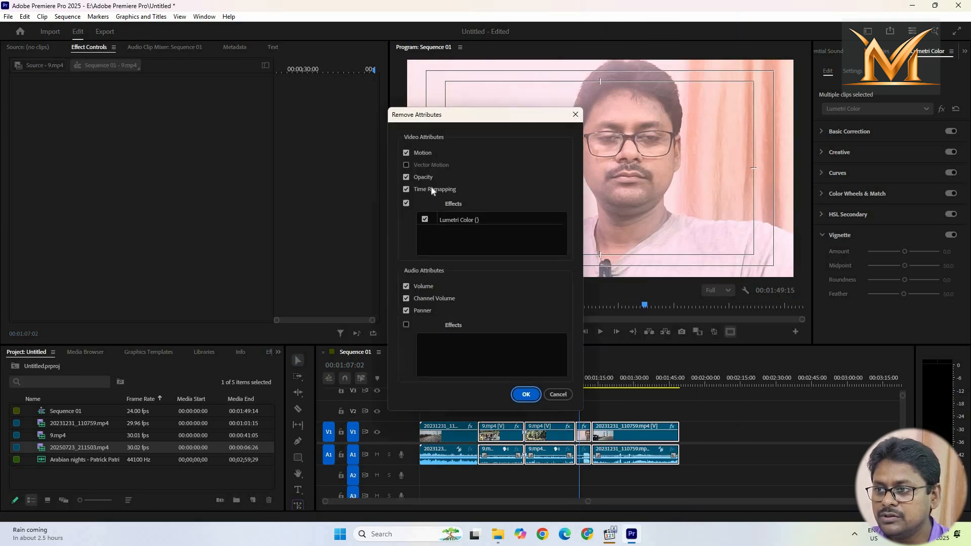
left_click(406, 177)
left_click(406, 189)
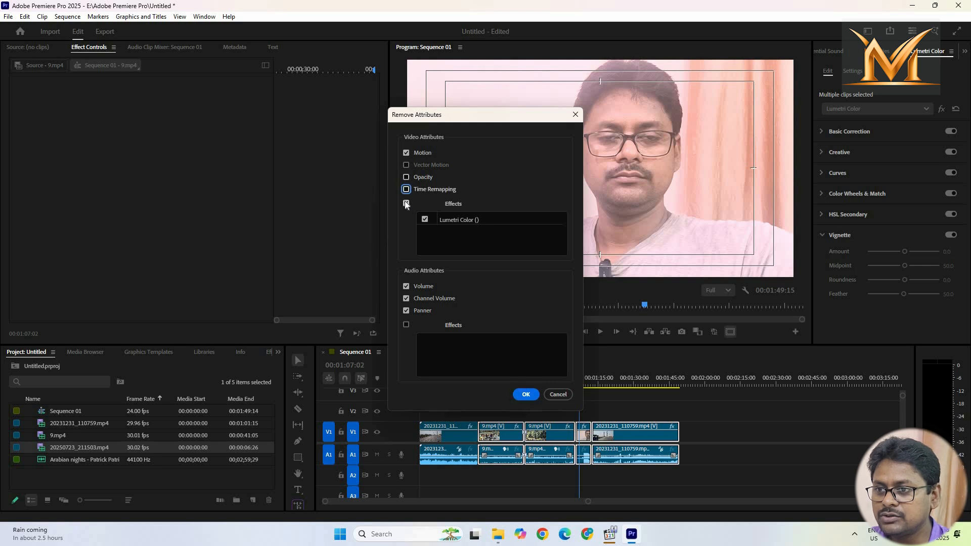
left_click(406, 203)
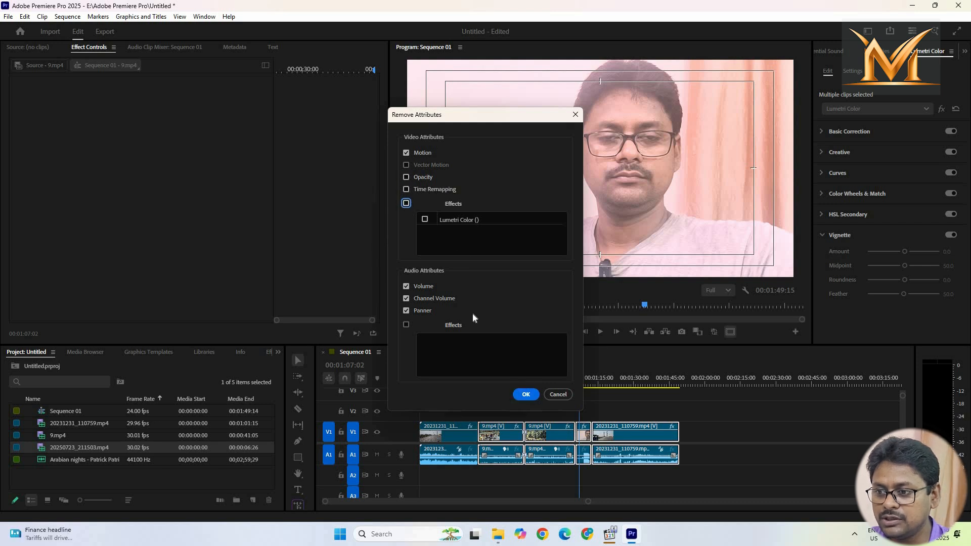
left_click(527, 395)
mouse_move(580, 386)
left_mouse_down()
mouse_move(590, 387)
mouse_move(582, 386)
left_mouse_up()
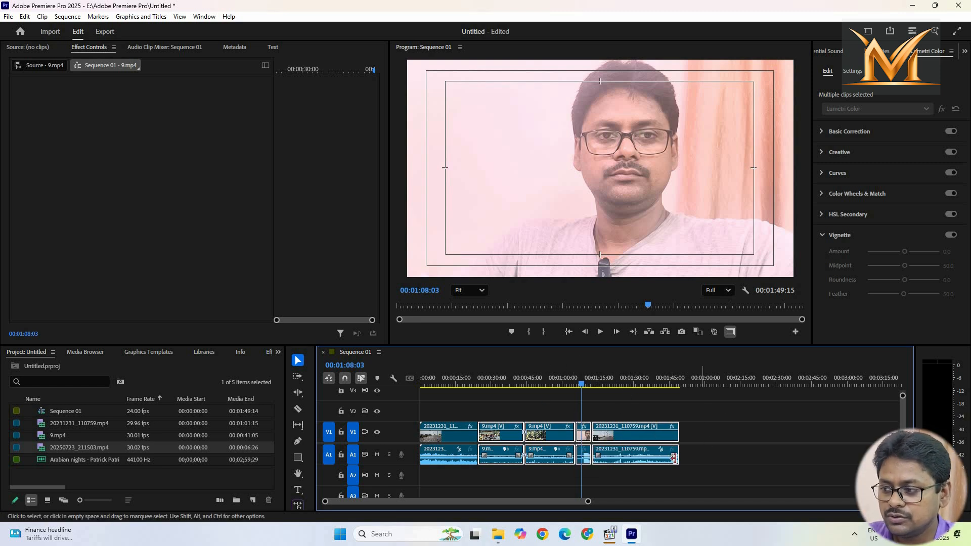
Step: Place the Arabian nights music file on track A2 from the start of the sequence and mute track A1
left_click(55, 472)
left_click_drag(16, 459, 19, 462)
left_click_drag(378, 505, 425, 483)
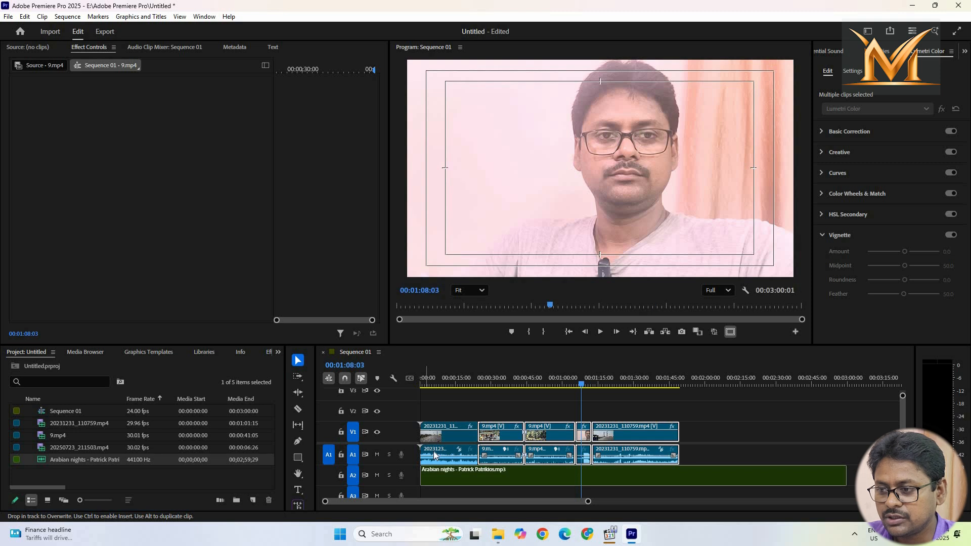
left_click(378, 454)
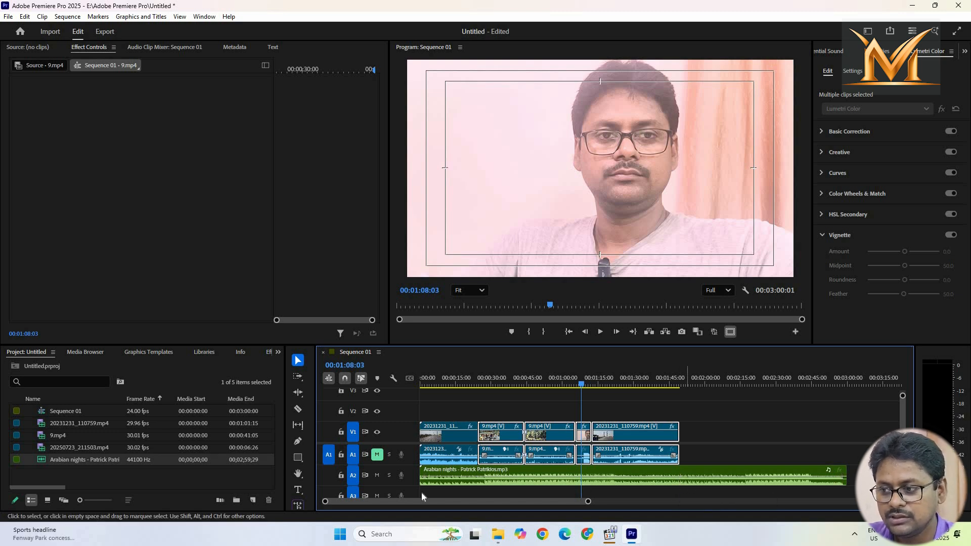
Step: Shorten the music clip on A2 with the Remix Tool to the end of the video clips, a target duration of 00:01:49:15
left_click(301, 392)
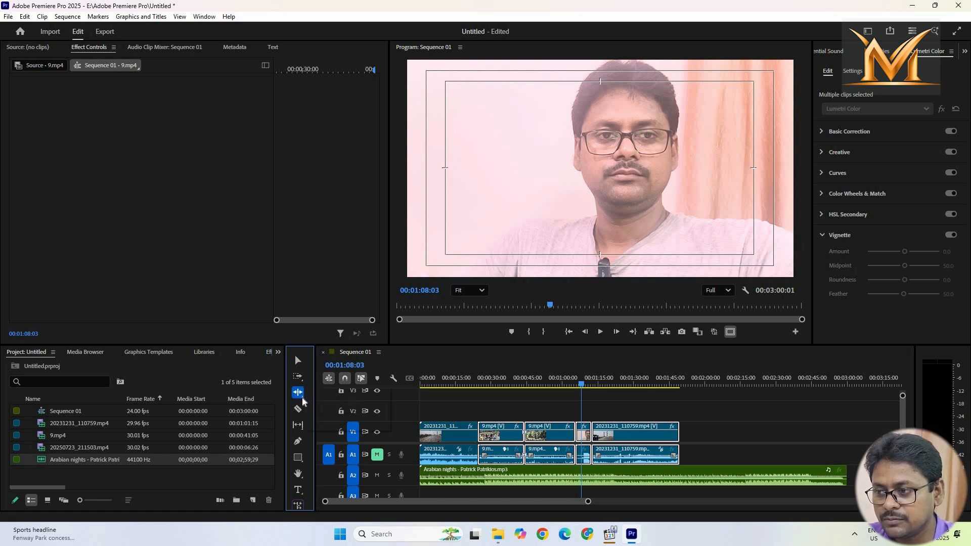
left_click(303, 402)
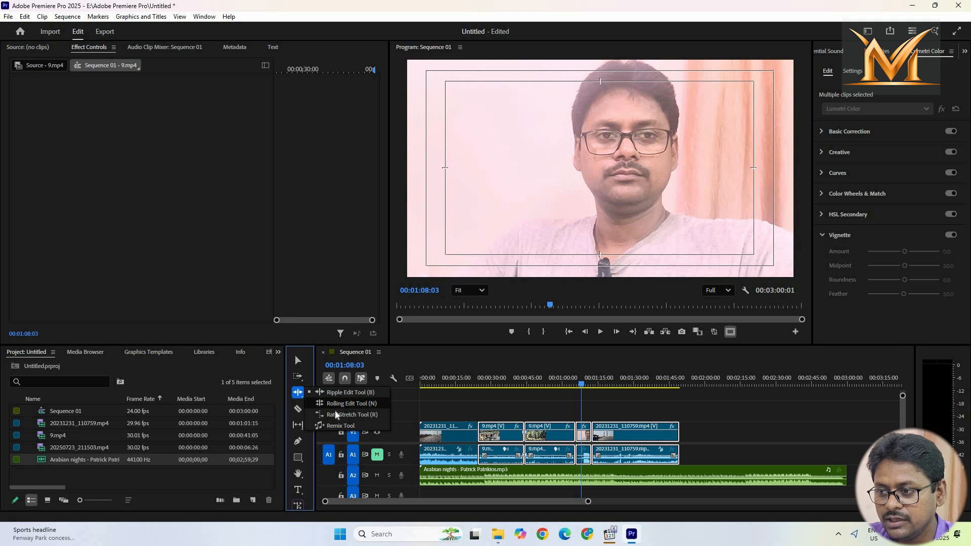
left_click(343, 426)
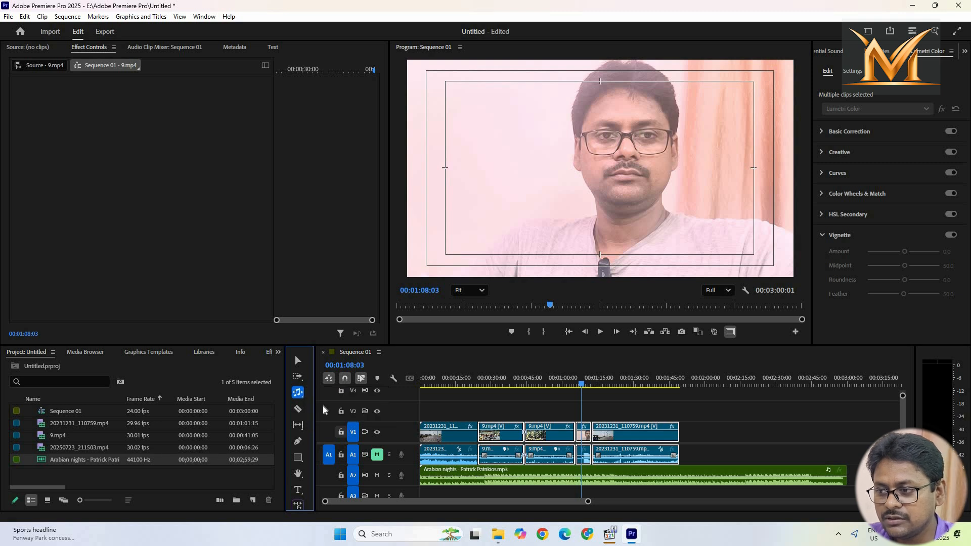
left_click(302, 400)
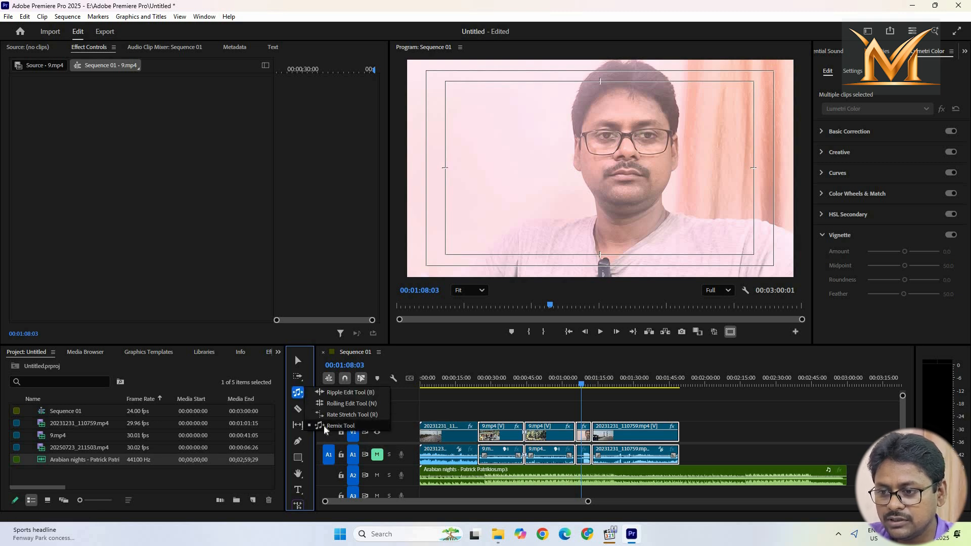
left_click(343, 426)
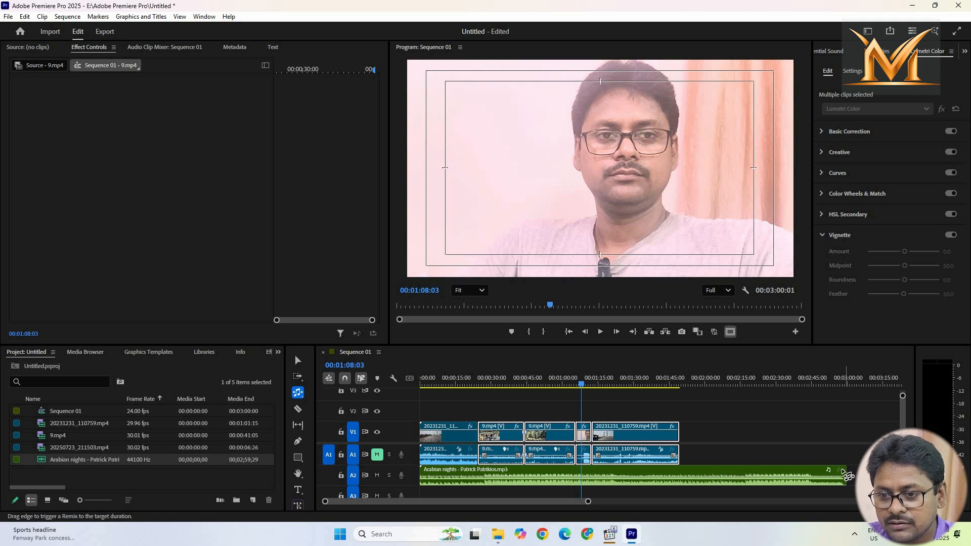
mouse_move(845, 476)
left_mouse_down()
mouse_move(686, 477)
mouse_move(855, 479)
mouse_move(680, 483)
left_mouse_up()
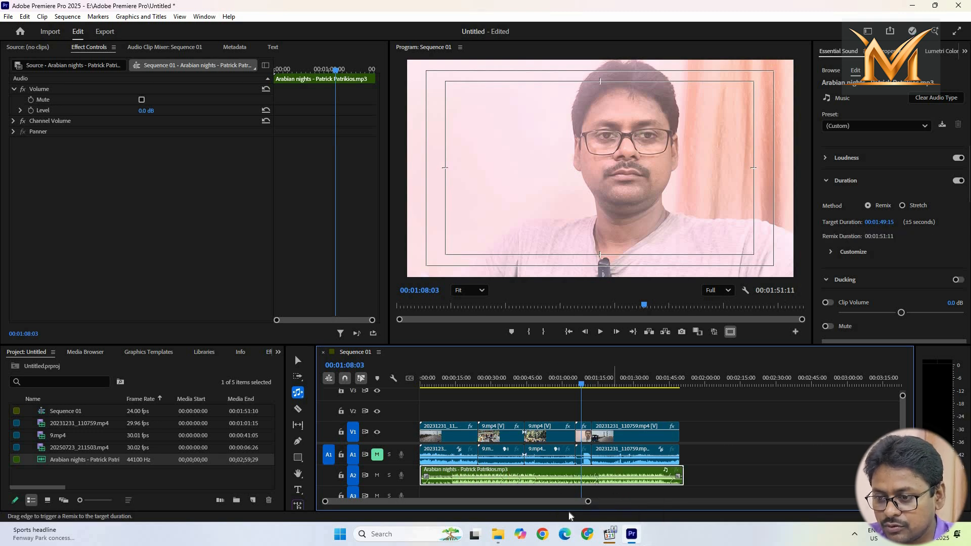
Step: Enlarge track A2 and play the sequence from 00:00:31:21 to listen to the remixed music
left_click_drag(587, 505, 557, 512)
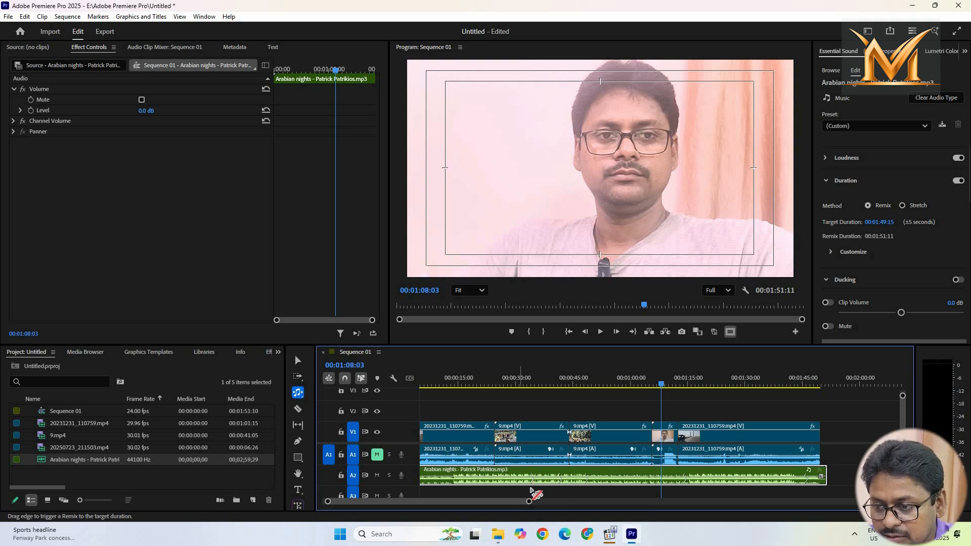
left_click_drag(529, 502, 523, 501)
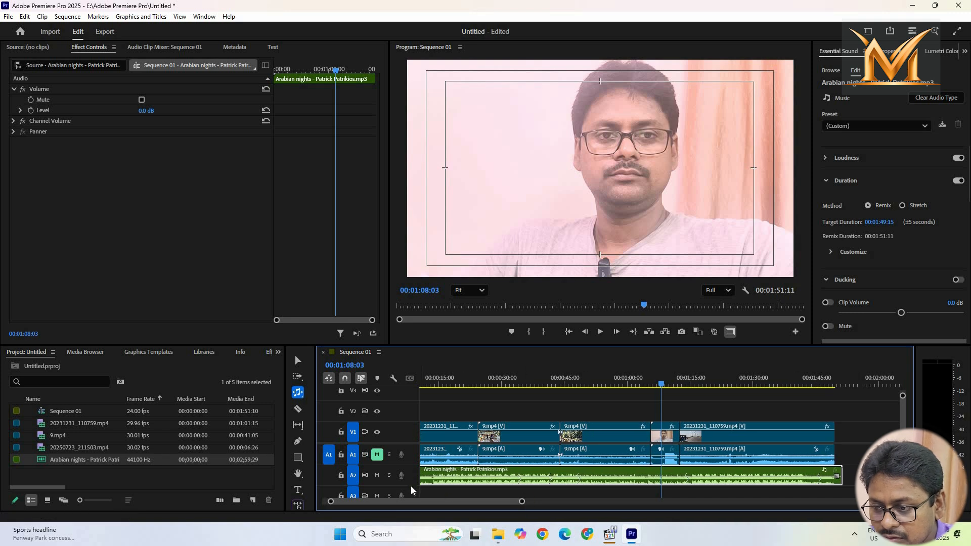
left_click_drag(411, 486, 411, 494)
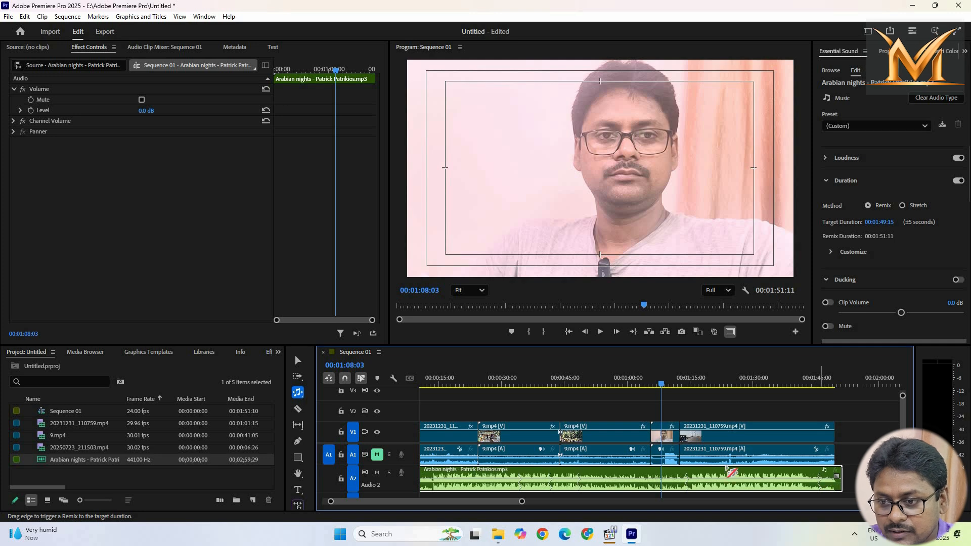
left_click_drag(559, 385, 510, 414)
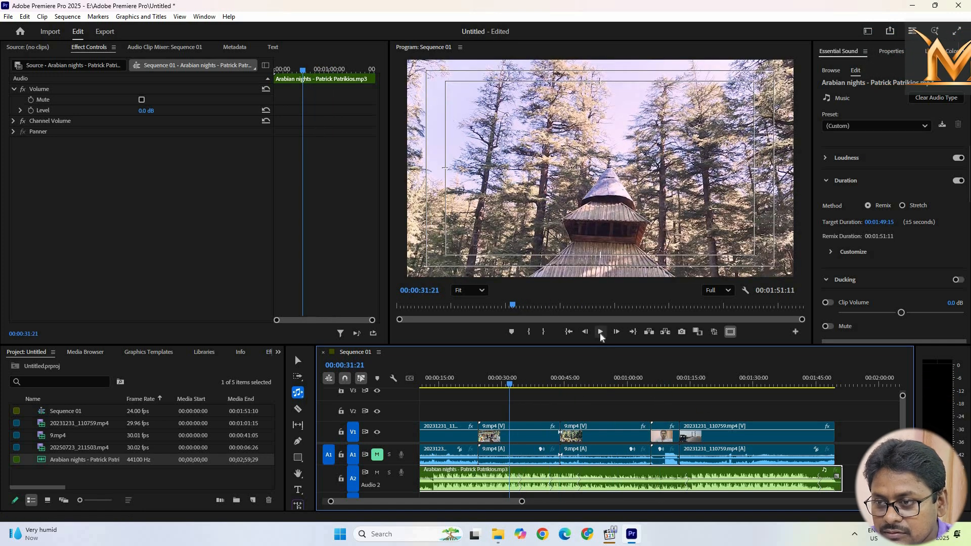
left_click(601, 332)
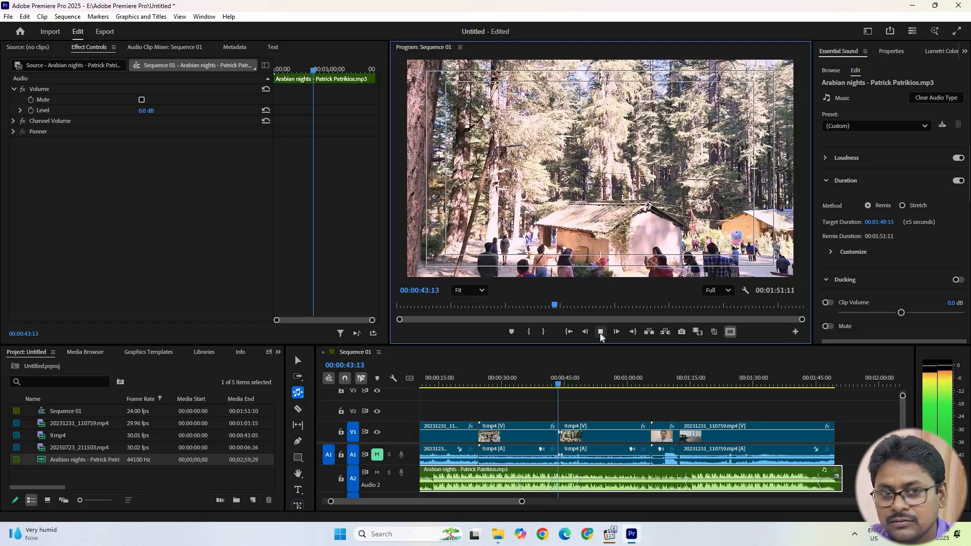
key("space")
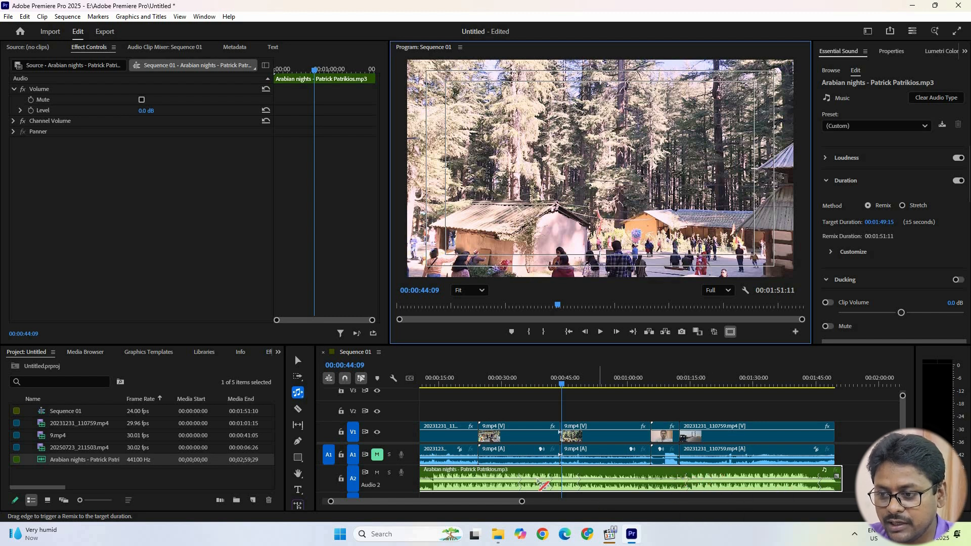
Step: Delete the music clip from track A2
scroll(582, 462, "down", 2)
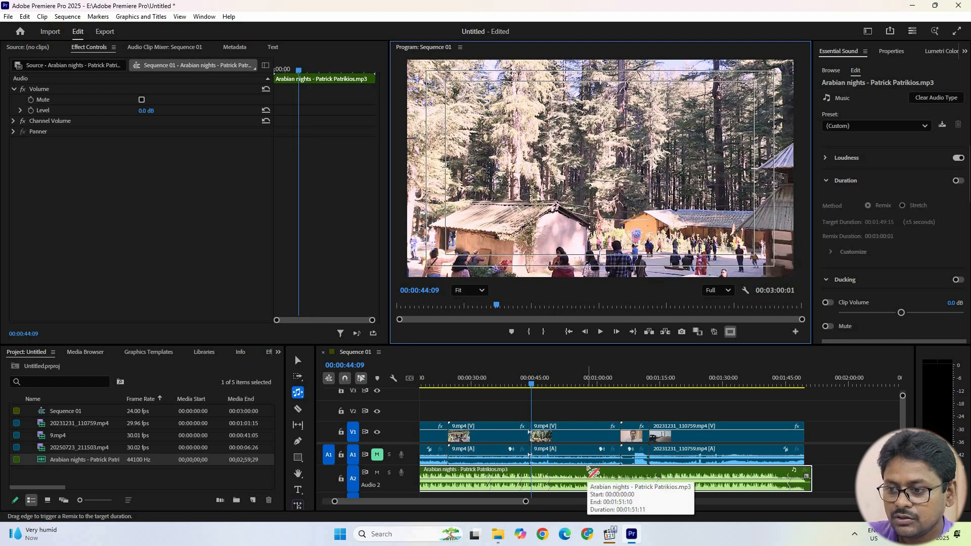
key("Delete")
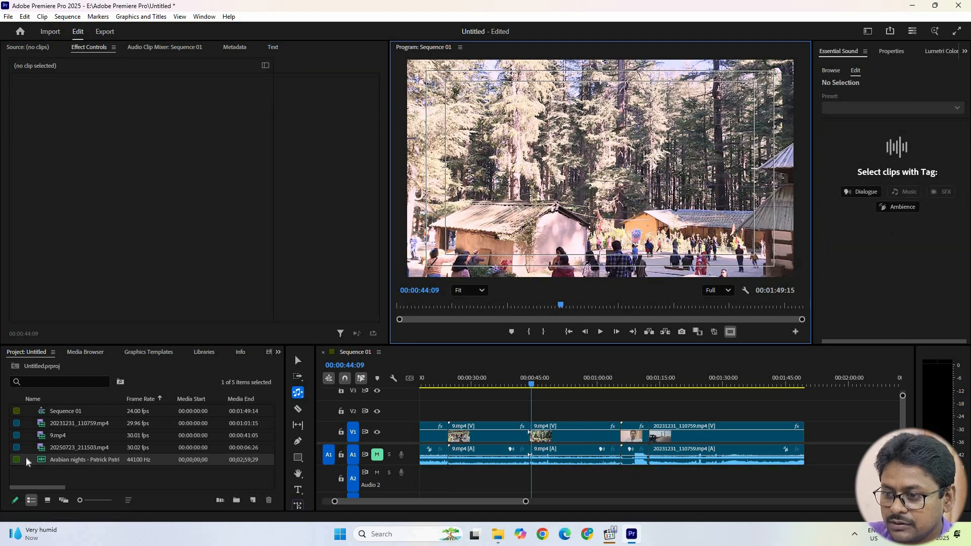
Step: Place the Arabian nights music file on track A2, split it at about 00:01:07 and delete the part after the cut
mouse_move(18, 464)
left_mouse_down()
mouse_move(387, 507)
mouse_move(427, 486)
left_mouse_up()
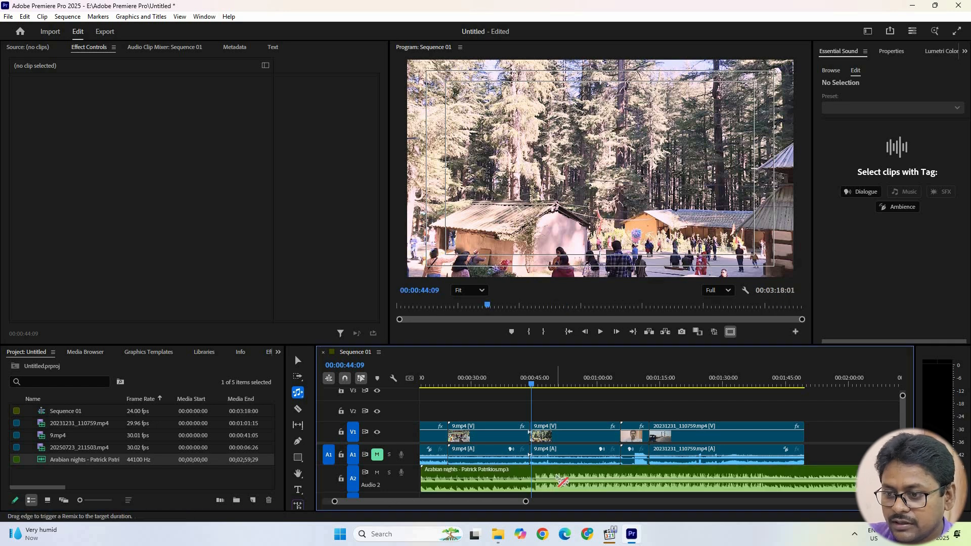
key("c")
left_click(626, 476)
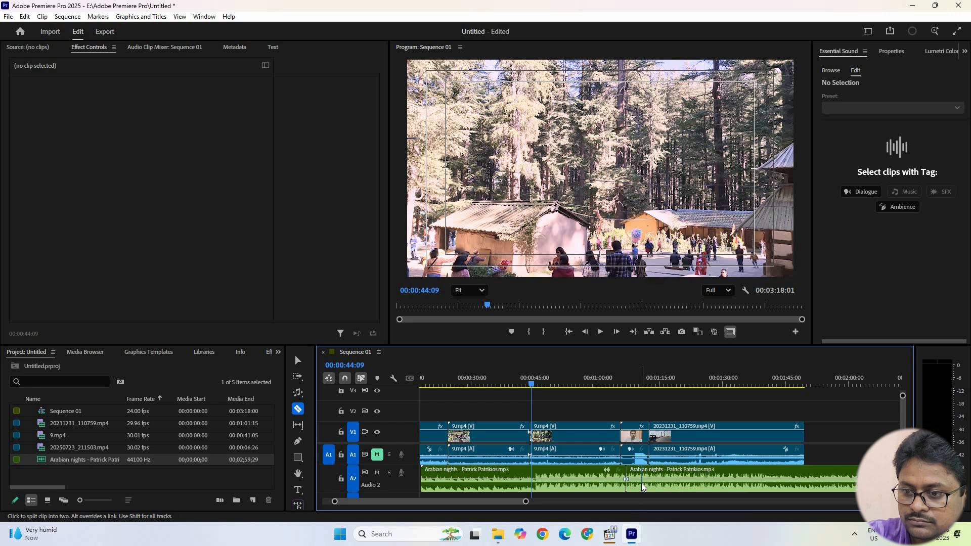
key("v")
left_click(685, 473)
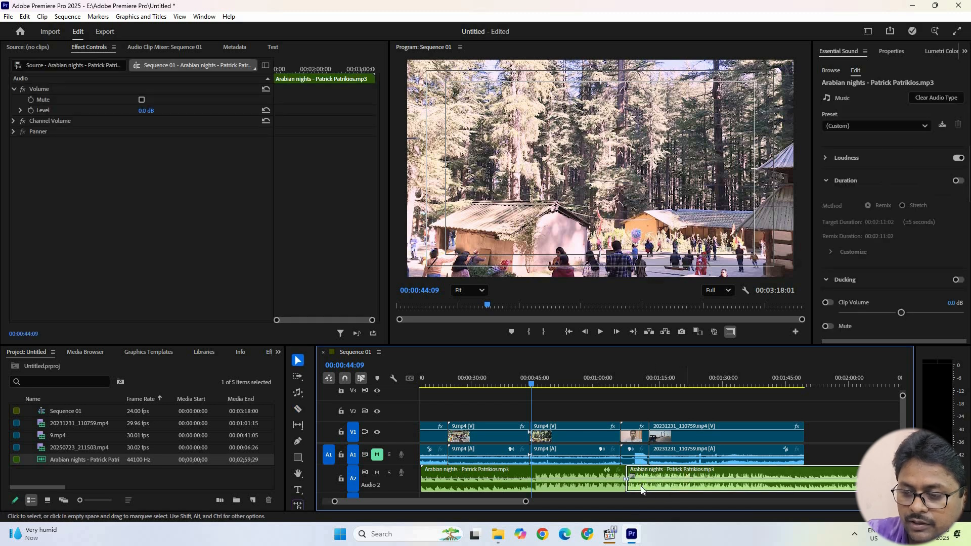
key("Delete")
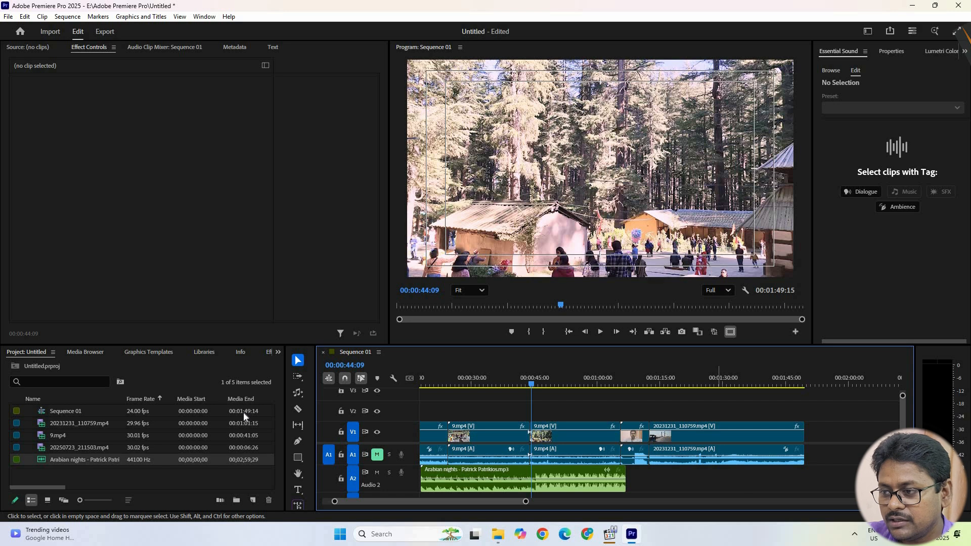
Step: Lengthen the shortened music clip on A2 with the Remix Tool to match the end of the video clips
left_click(300, 397)
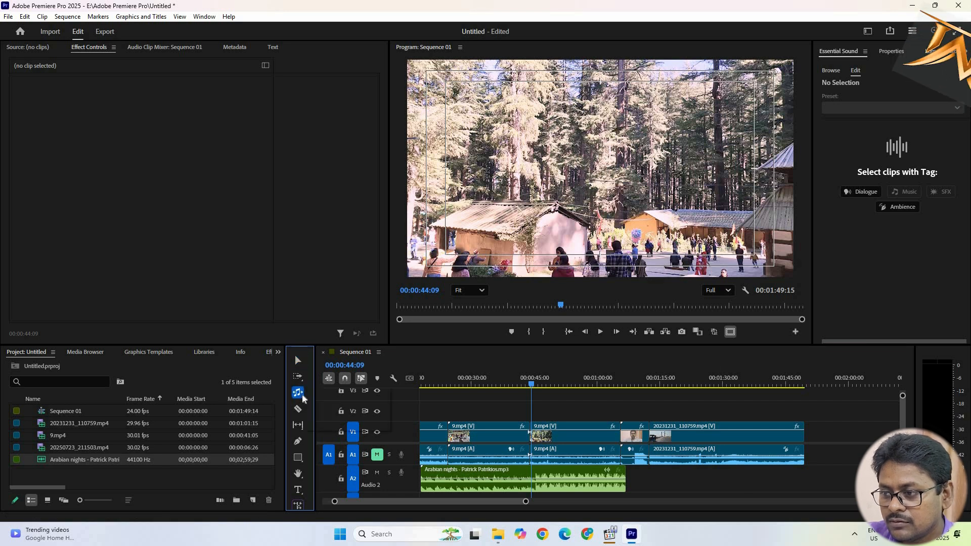
left_click(302, 399)
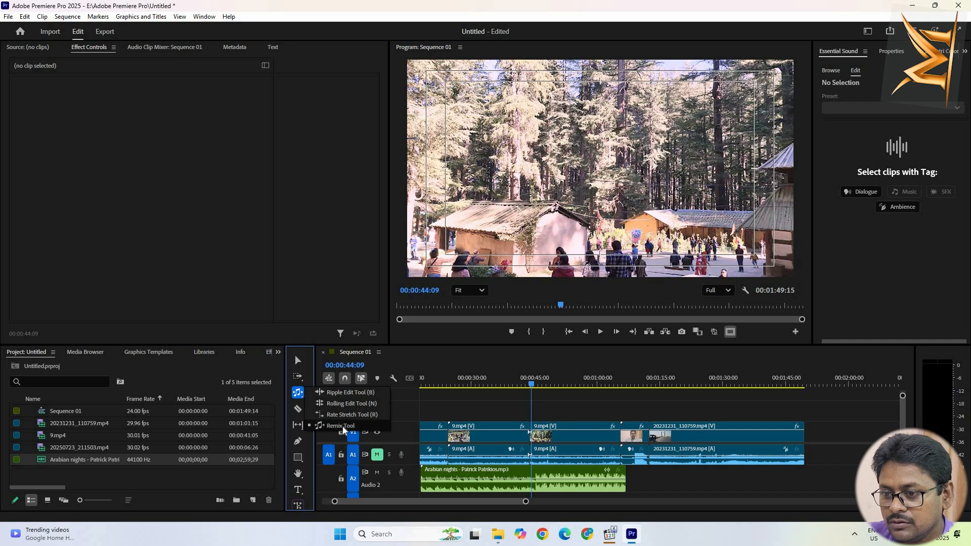
left_click(341, 425)
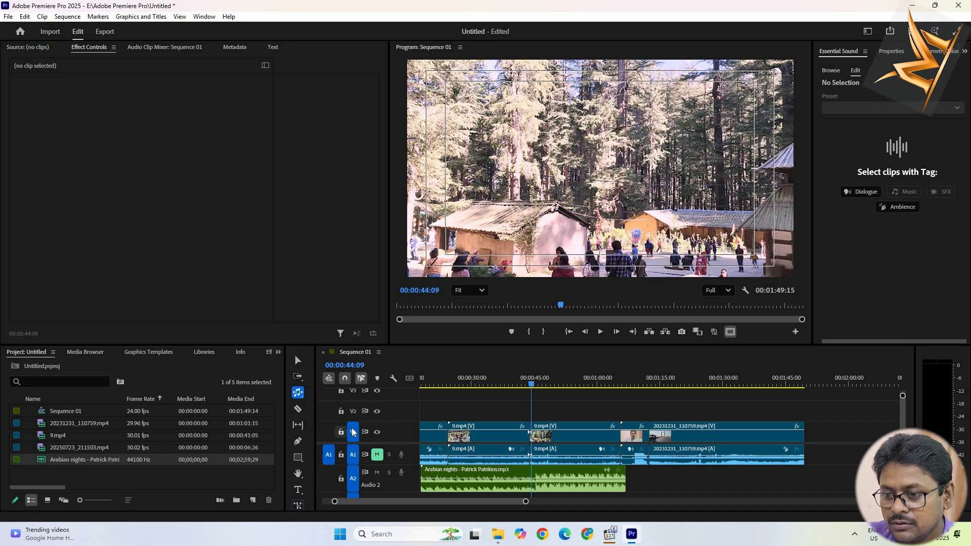
left_click(625, 477)
left_click_drag(630, 480, 808, 478)
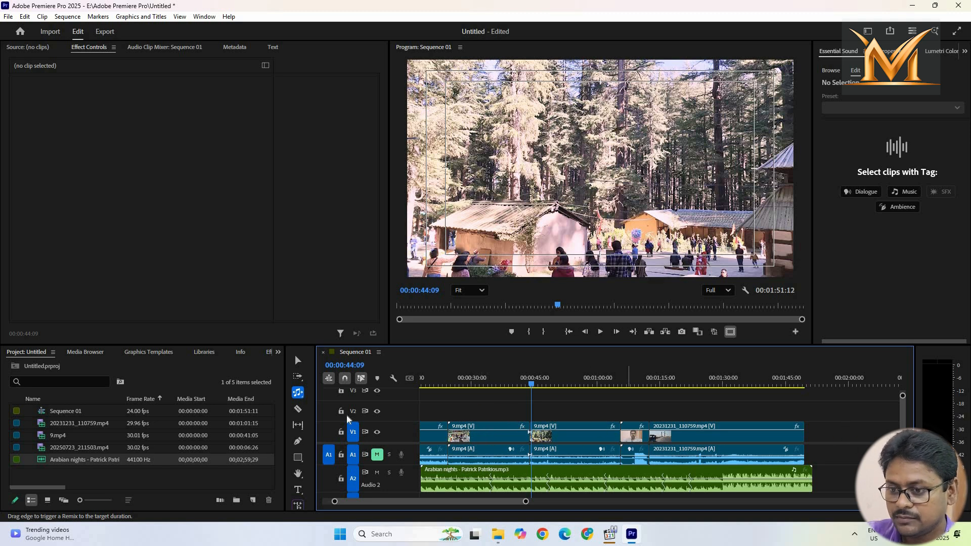
Step: Delete all video and audio clips from the sequence, including the music clip on A2
key("v")
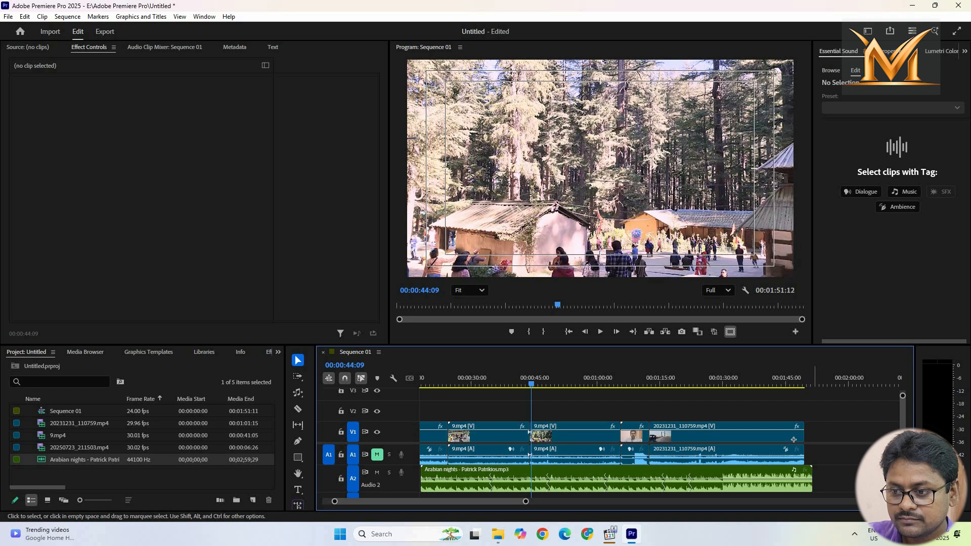
left_click_drag(812, 424, 426, 468)
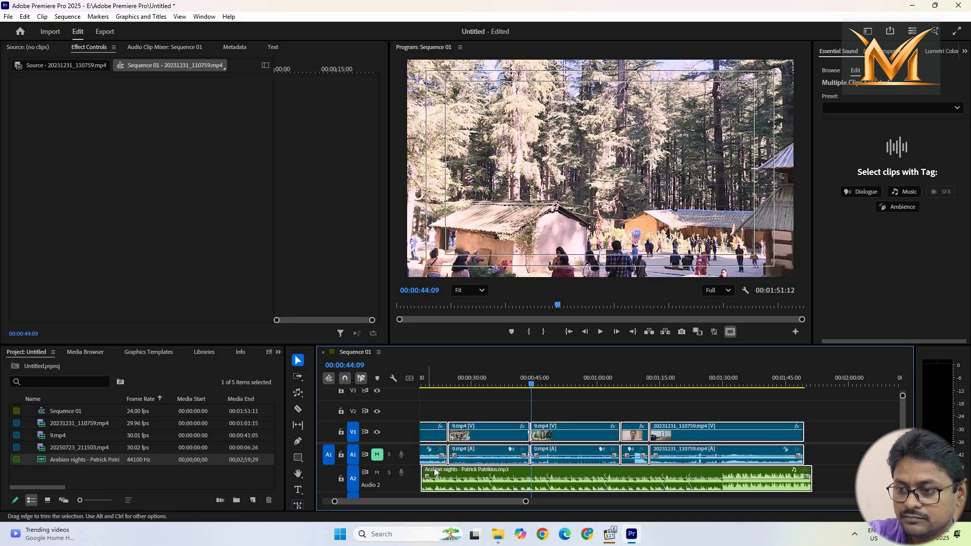
key("Delete")
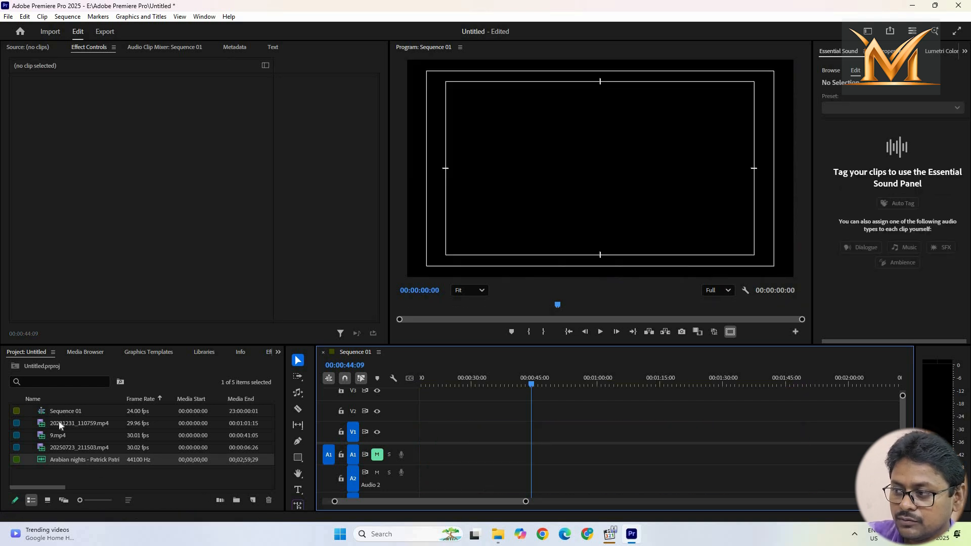
Step: Place 20231231_110759.mp4, 9.mp4 and 20250723_211503.mp4 end to end on V1 and A1, keeping the existing sequence settings
left_click_drag(59, 422, 418, 435)
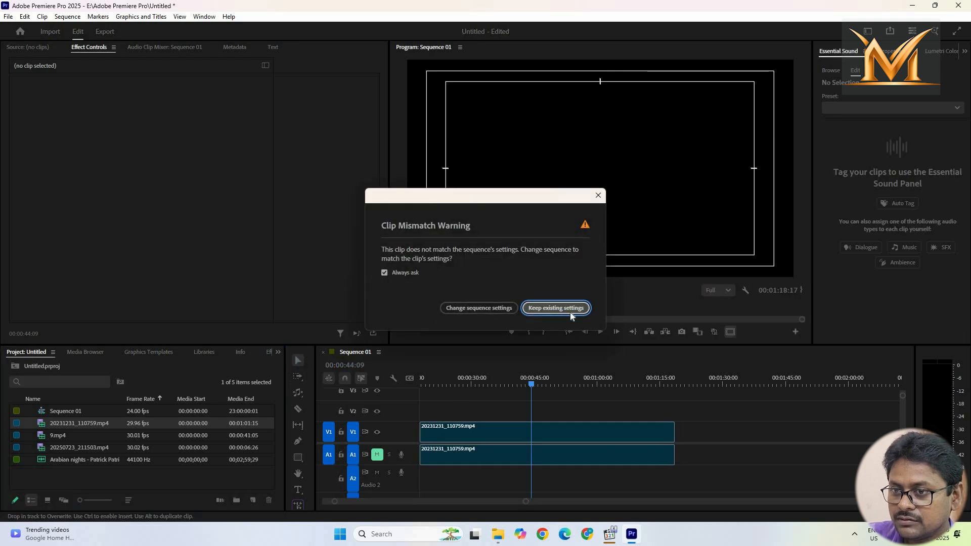
left_click(570, 312)
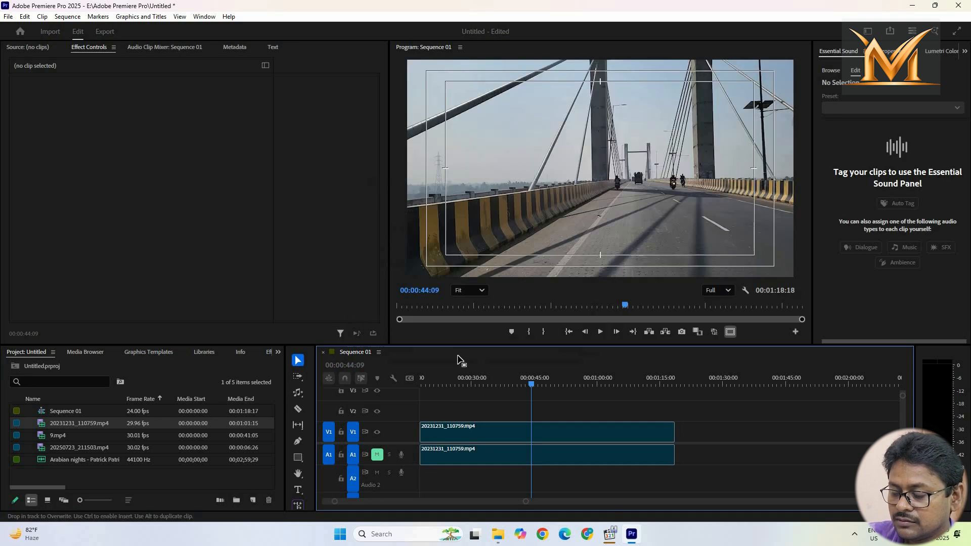
left_click(20, 436)
left_click_drag(20, 436, 677, 449)
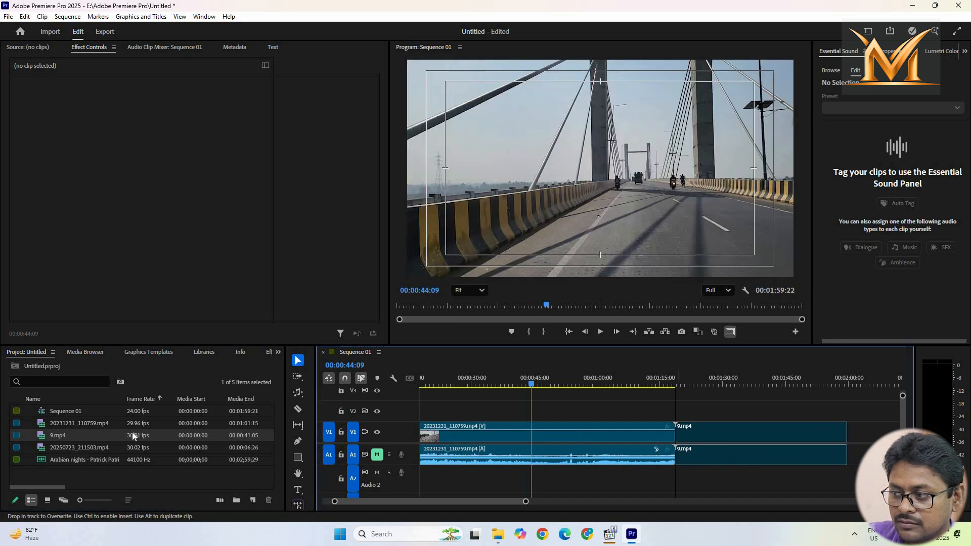
left_click_drag(18, 452, 849, 447)
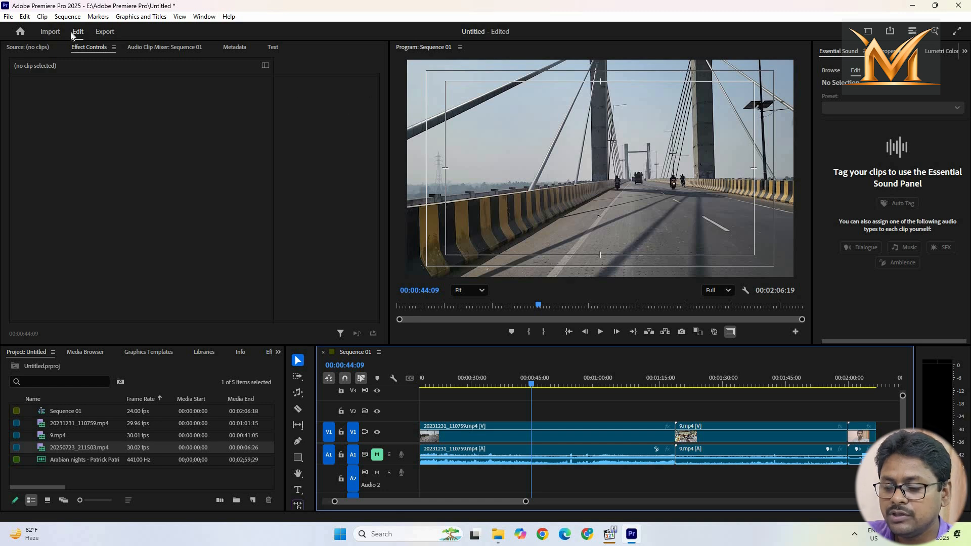
Step: Create a new adjustment layer of 1920 × 1080 at 24.00 fps with square pixels in the project
left_click(463, 436)
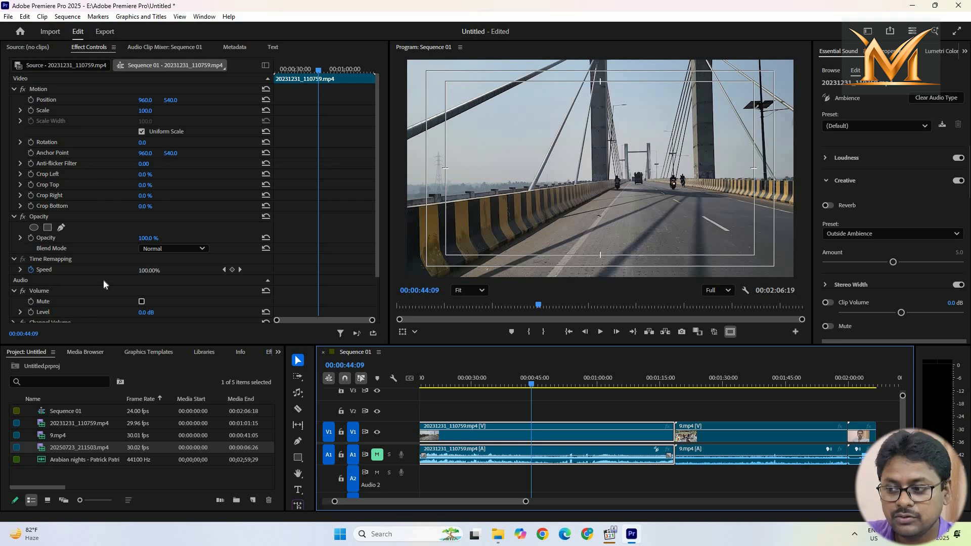
left_click(253, 506)
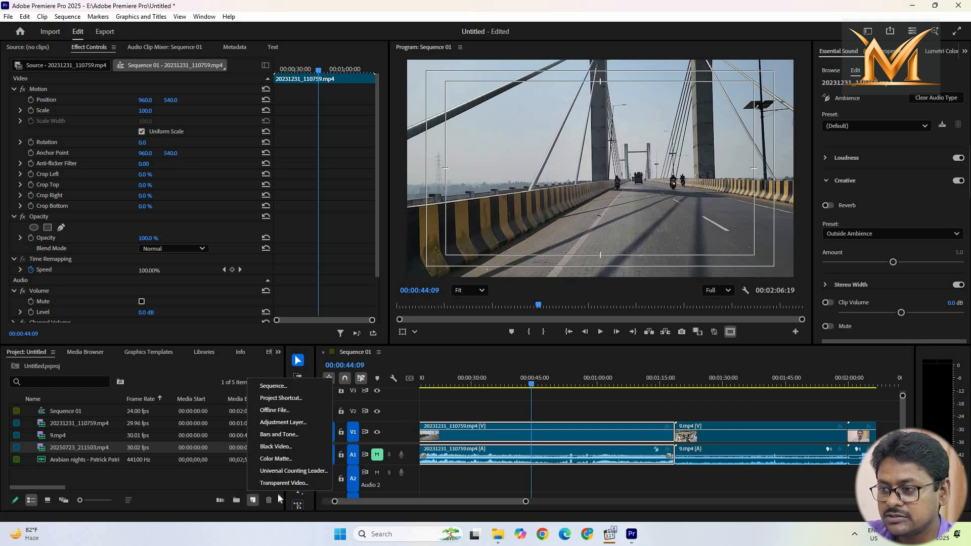
left_click(309, 424)
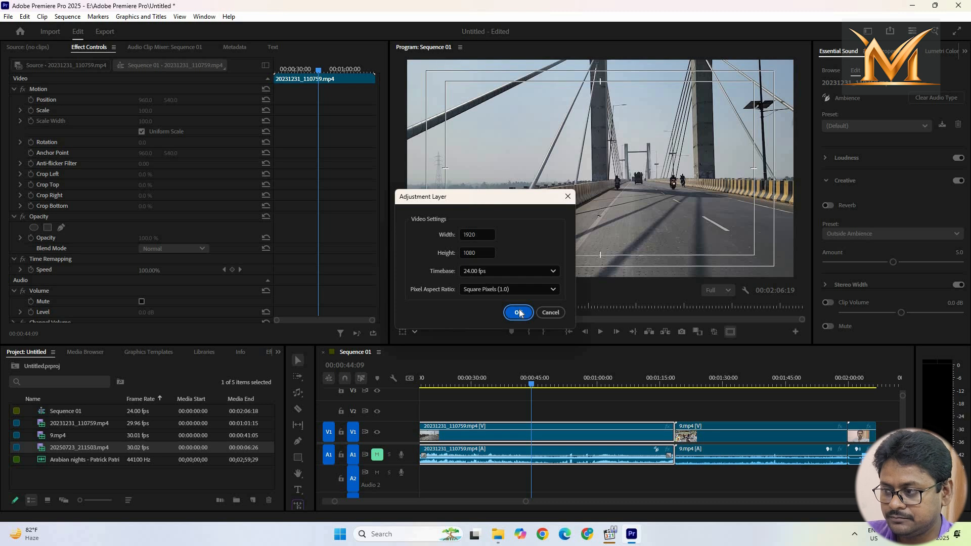
left_click(515, 311)
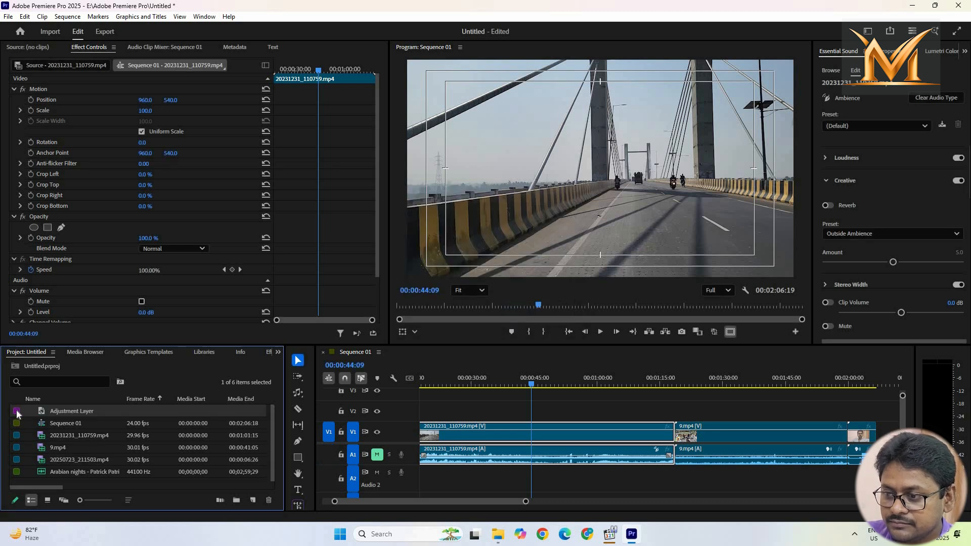
Step: Add the adjustment layer to the sequence and position it on track V2 at the start of the first video clip
left_click_drag(16, 414, 870, 426)
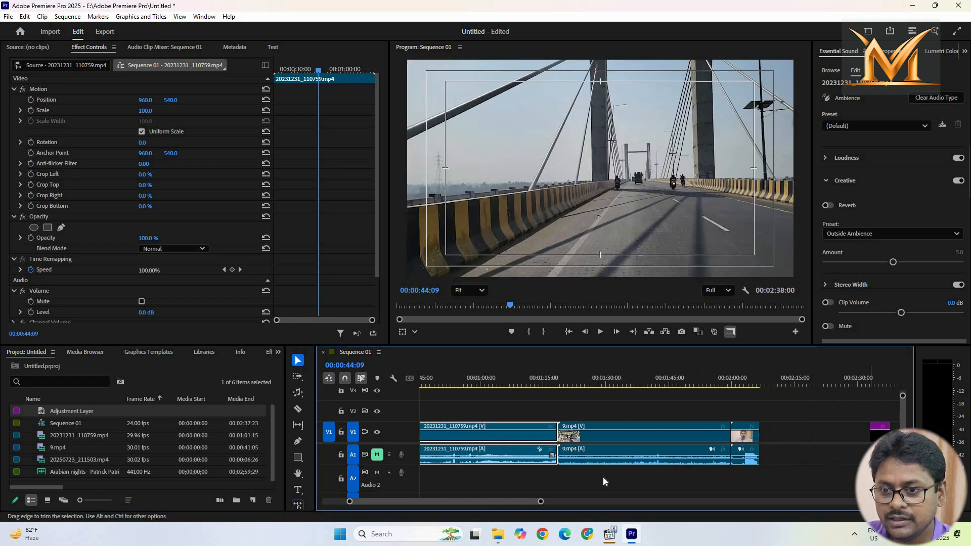
left_click(877, 383)
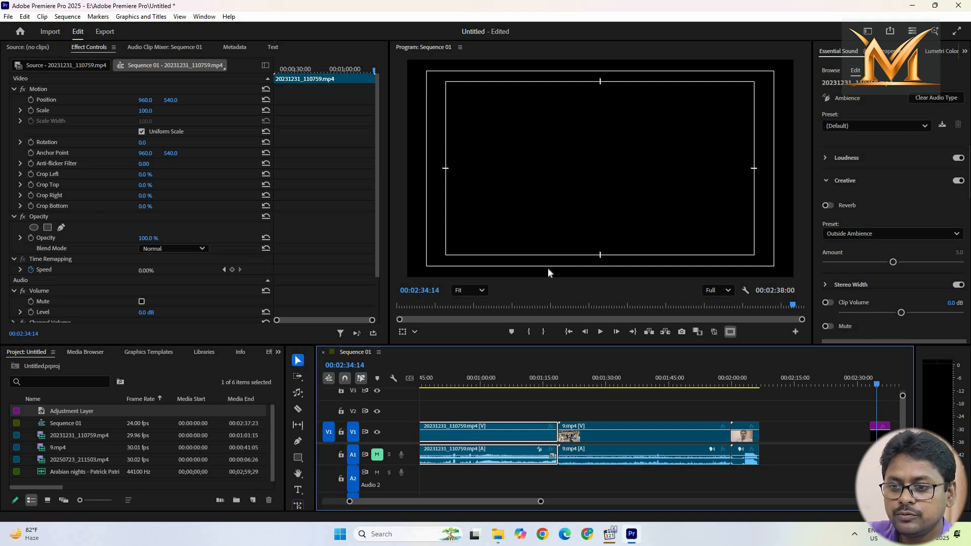
left_click(878, 431)
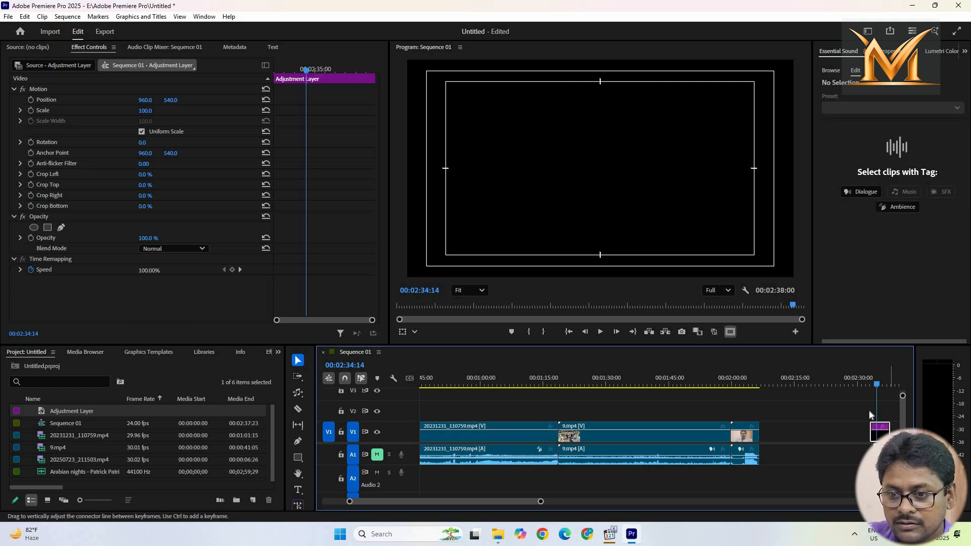
left_click_drag(879, 430, 501, 414)
Step: Ripple delete the gap at the start of the sequence and extend the adjustment layer to the end of the last video clip
right_click(463, 433)
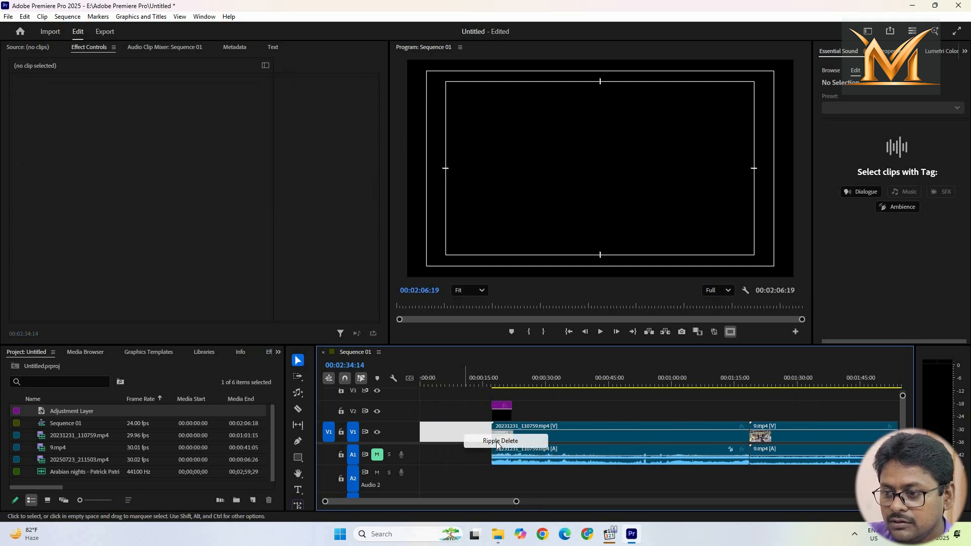
left_click(499, 441)
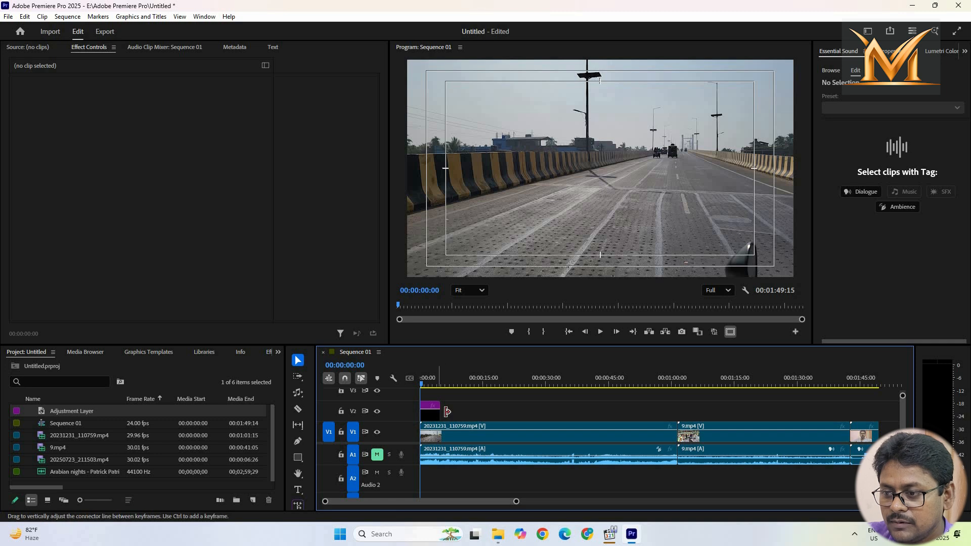
left_click_drag(448, 412, 879, 423)
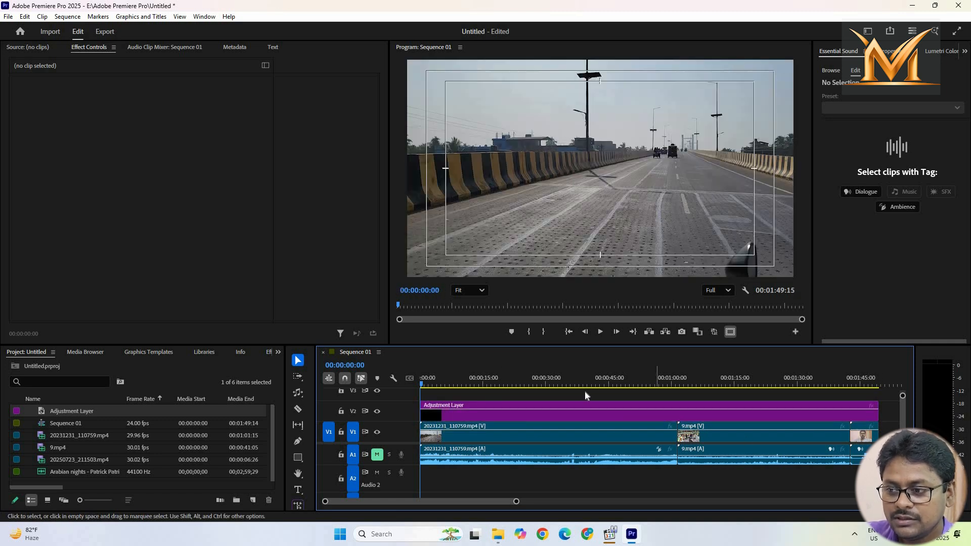
Step: Set the adjustment layer's Lumetri Basic Correction color to Temperature -54.8, Tint 41.9 and Saturation 54.8, previewing at 00:01:07:08
left_click_drag(421, 387, 439, 420)
left_click(517, 413)
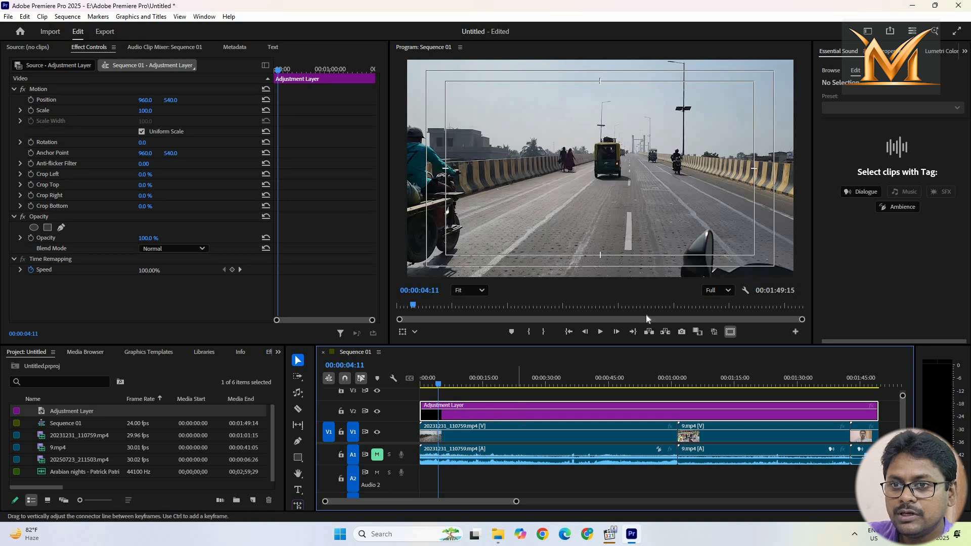
left_click(941, 51)
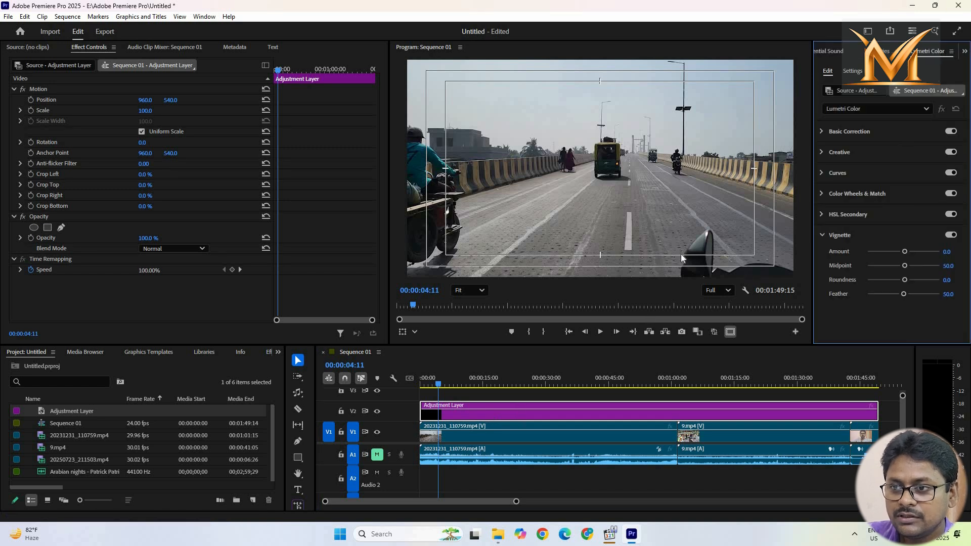
left_click(702, 384)
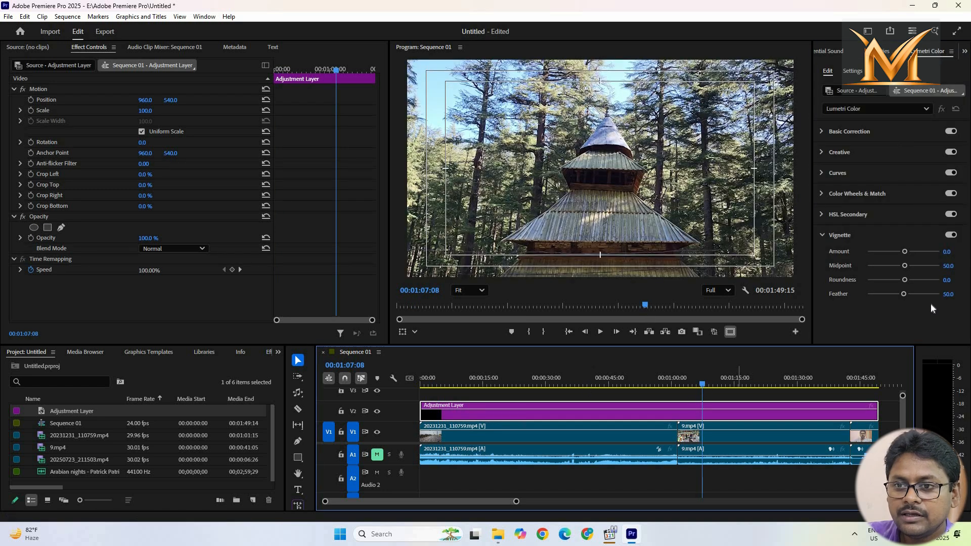
left_click(821, 131)
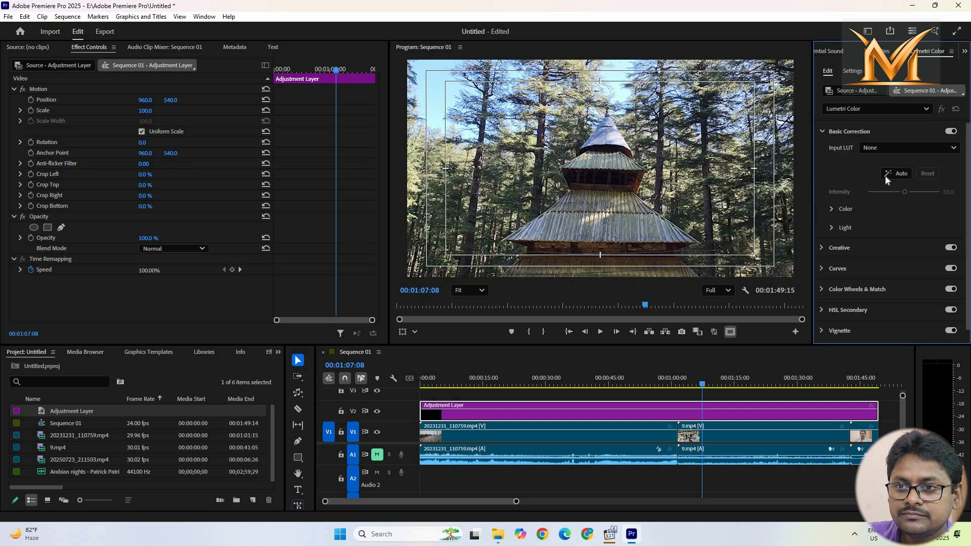
left_click(831, 210)
left_click(892, 248)
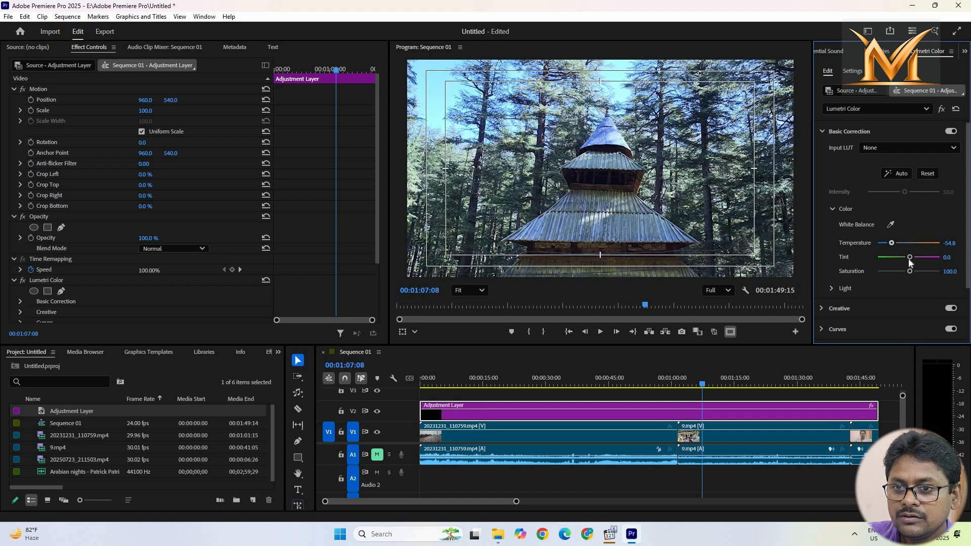
left_click(920, 257)
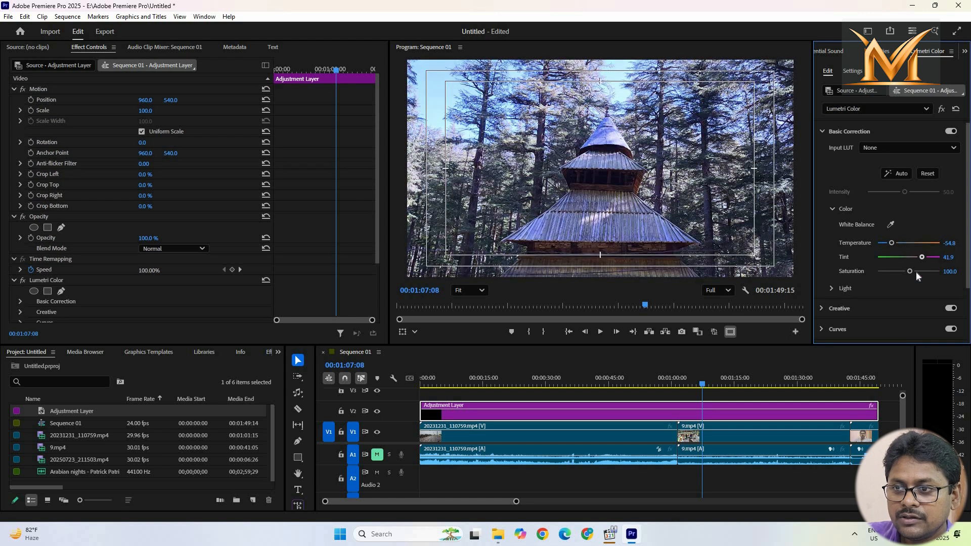
left_click(894, 271)
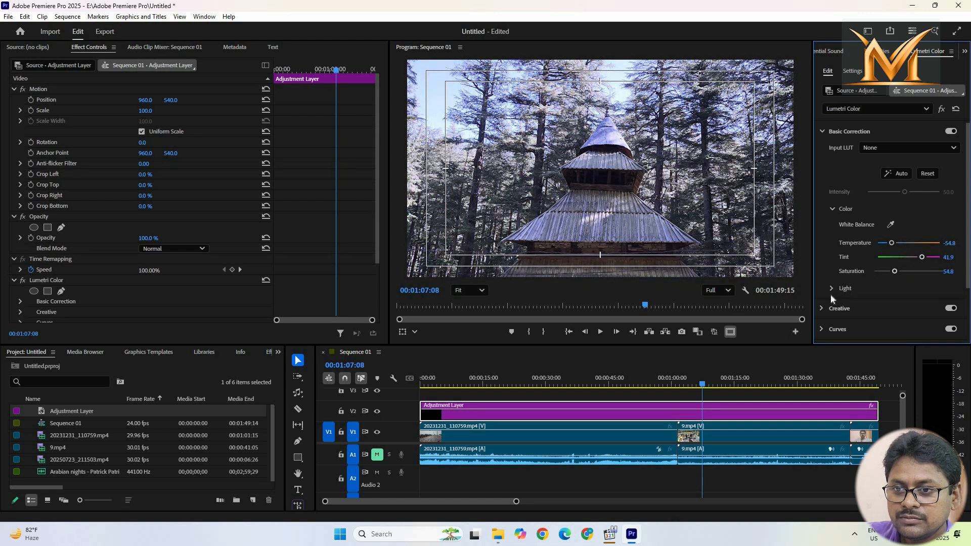
left_click(832, 209)
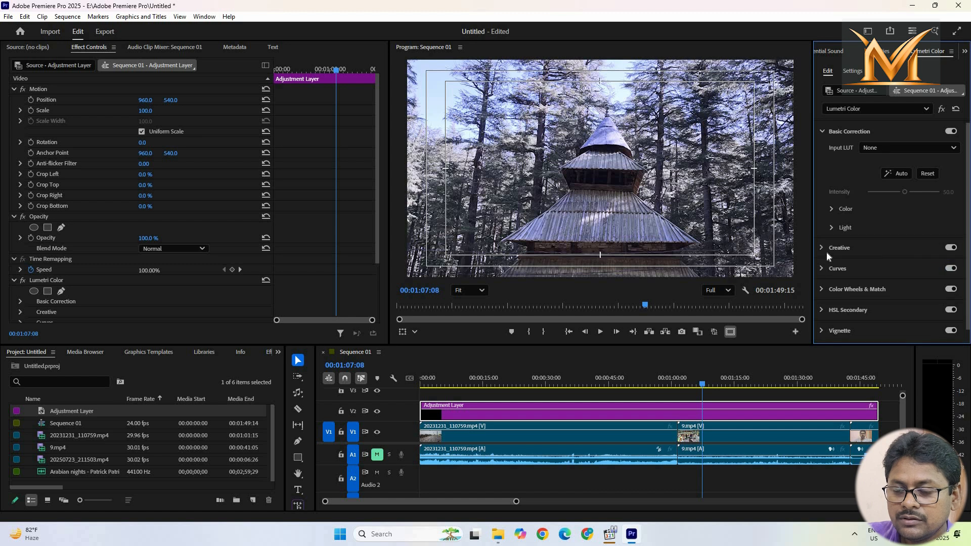
Step: Adjust the Lumetri Light settings of the adjustment layer to give a brighter picture with stronger contrast
left_click(833, 227)
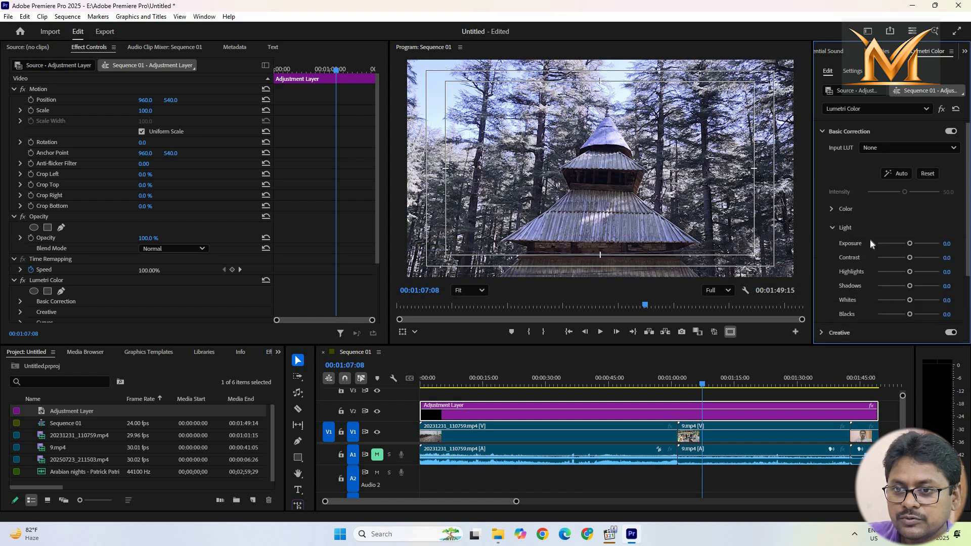
left_click_drag(909, 243, 904, 314)
left_click(834, 229)
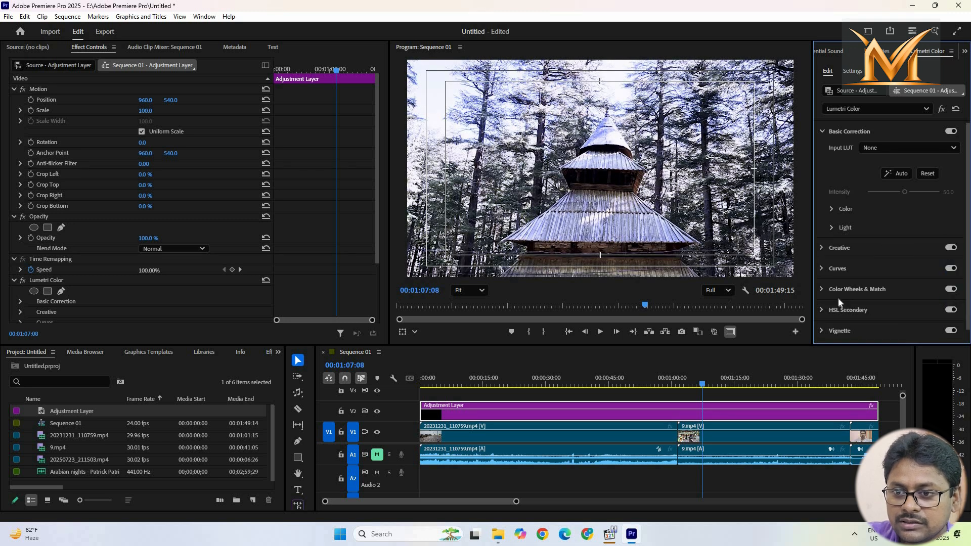
Step: Set the Lumetri Vignette of the adjustment layer to Feather 66.0 and Amount 2.2
scroll(828, 301, "down", 1)
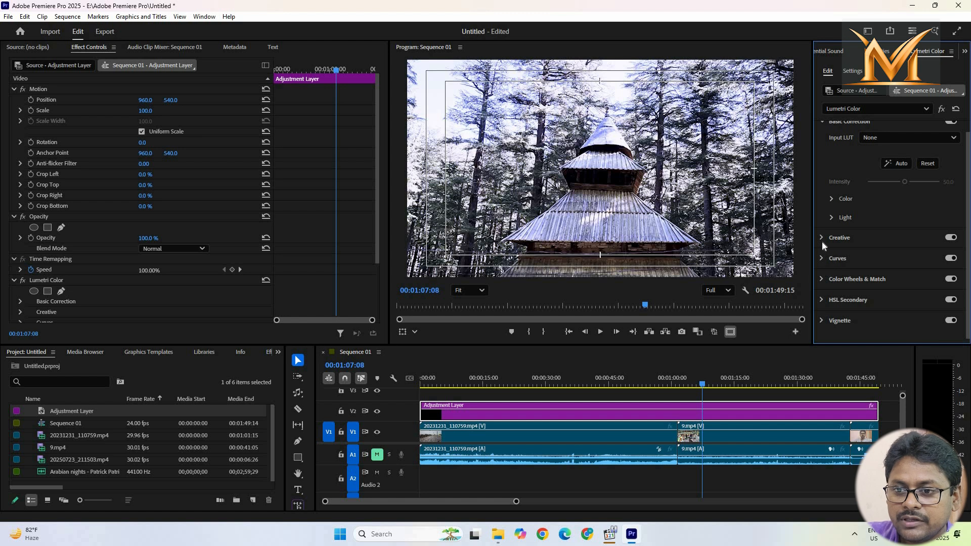
scroll(823, 263, "down", 1)
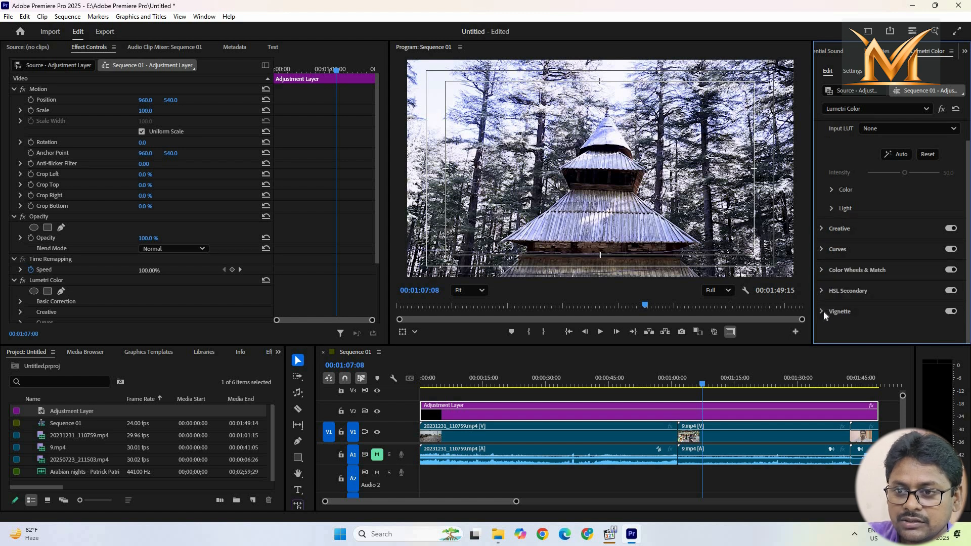
left_click(824, 311)
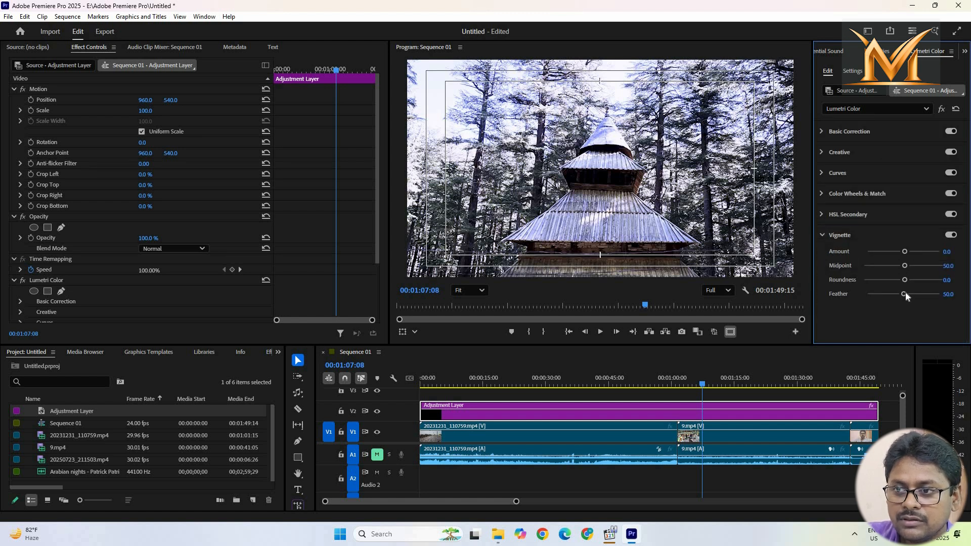
left_click_drag(905, 294, 914, 293)
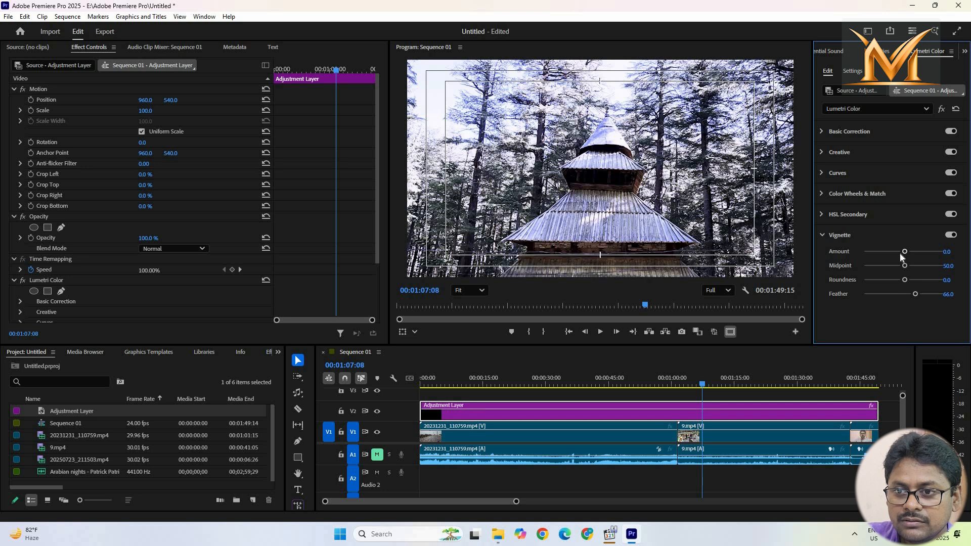
mouse_move(905, 251)
left_mouse_down()
mouse_move(929, 251)
mouse_move(921, 252)
left_mouse_up()
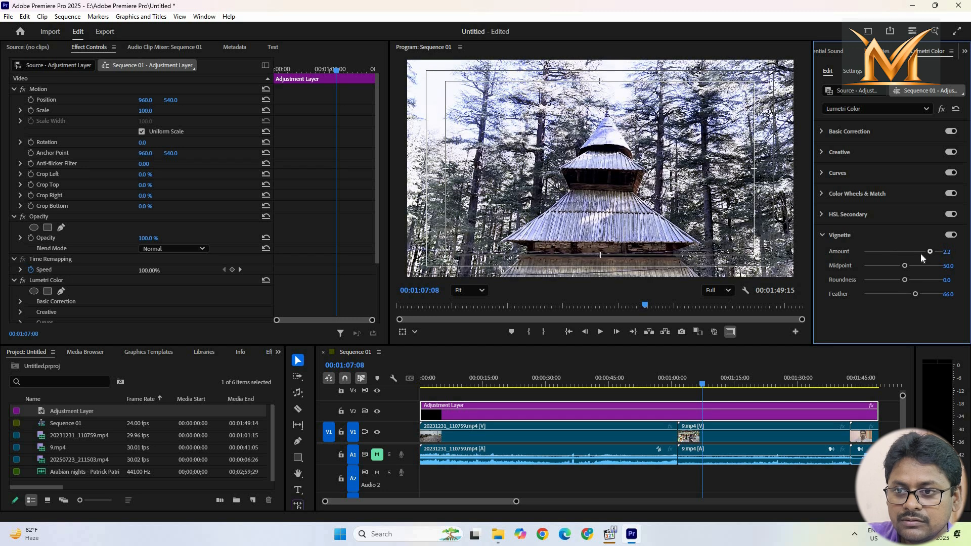
Step: Set the HSL Secondary correction Temperature of the adjustment layer to -11.3, and collapse its Correction and Refine sections
left_click(822, 213)
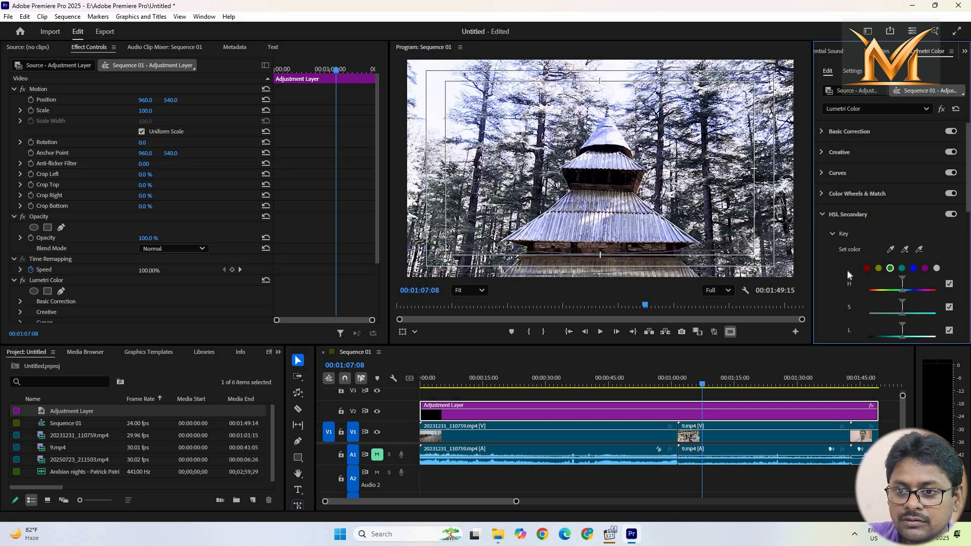
scroll(848, 271, "down", 5)
scroll(869, 290, "down", 3)
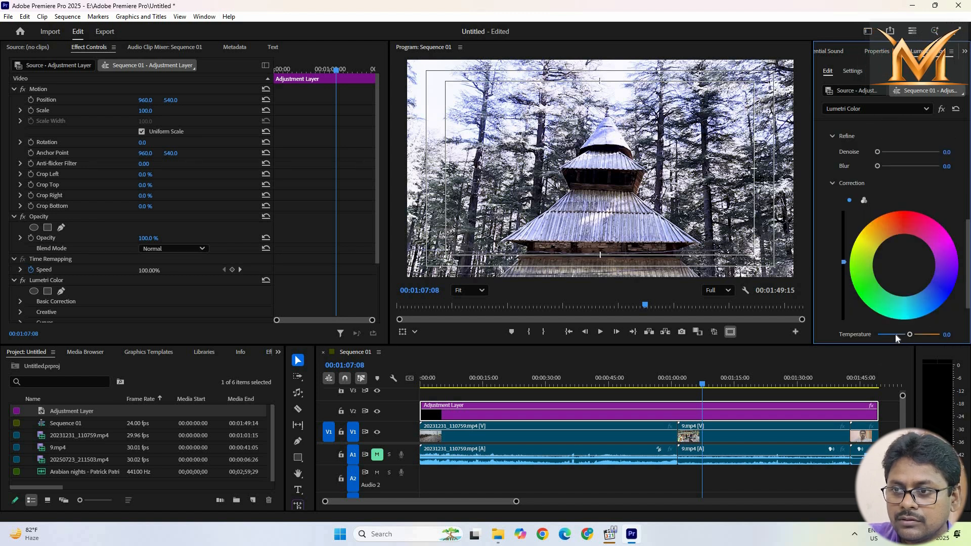
left_click_drag(910, 335, 929, 334)
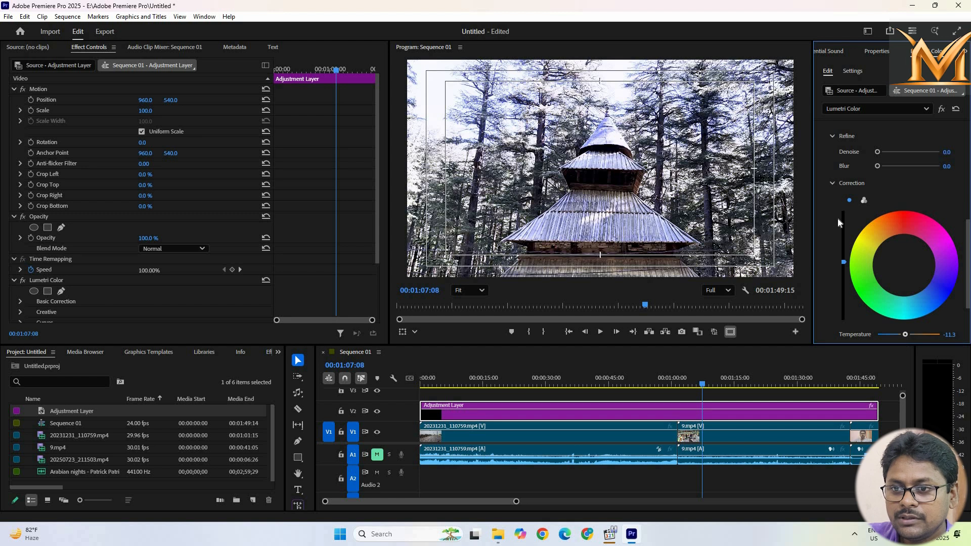
scroll(836, 237, "up", 1)
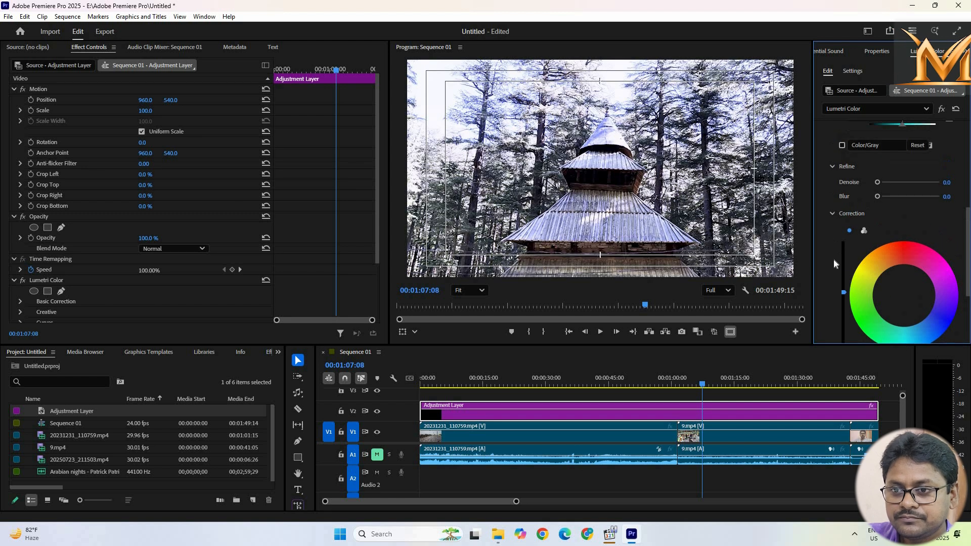
left_click(831, 213)
left_click(834, 167)
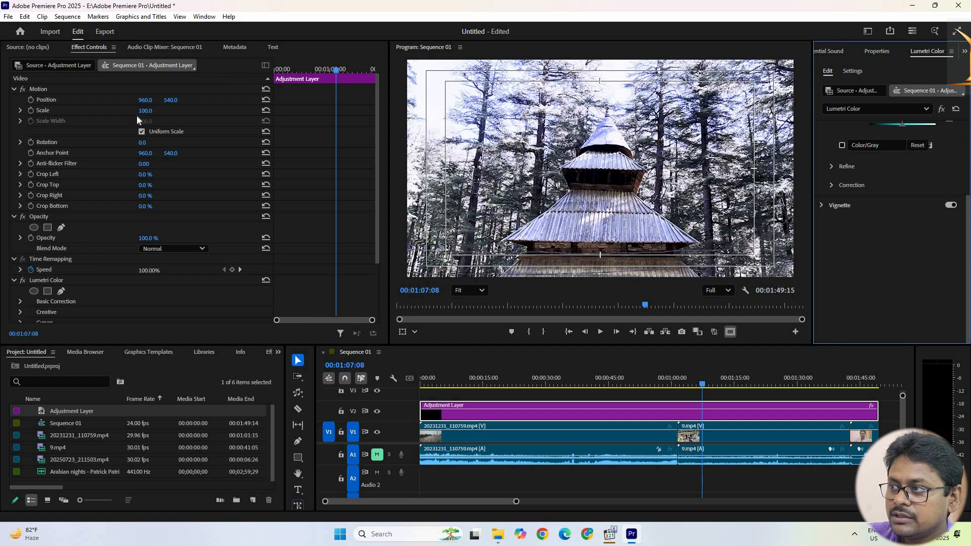
Step: Keyframe the adjustment layer's Scale at 100.0 at 00:01:07:08 and 178.0 at 00:01:35:23, and preview the animation at 00:01:25:01
left_click(31, 110)
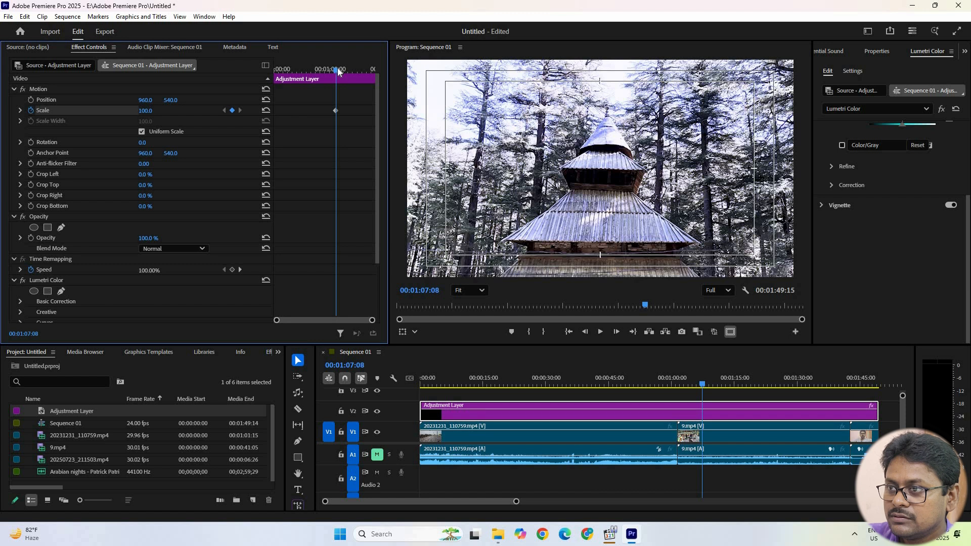
left_click_drag(338, 71, 365, 73)
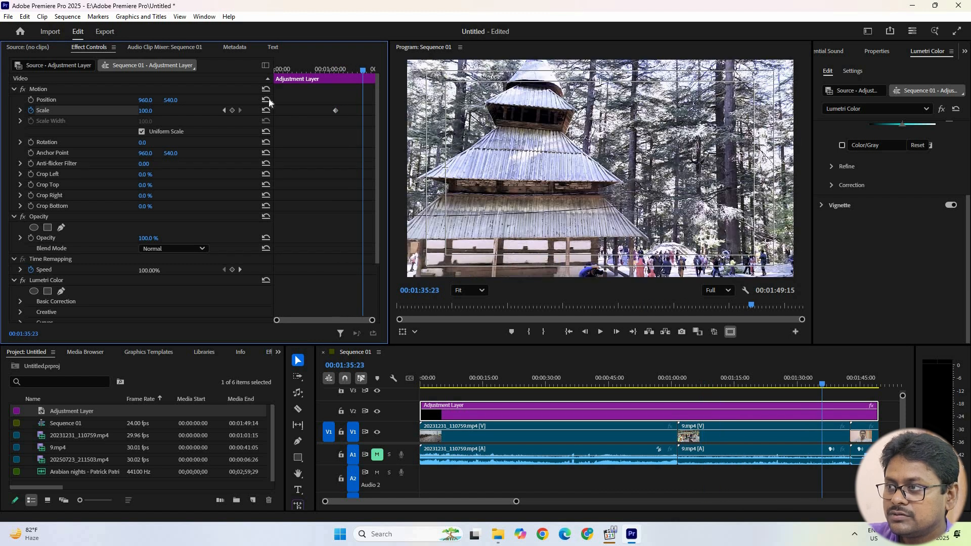
left_click_drag(145, 110, 394, 233)
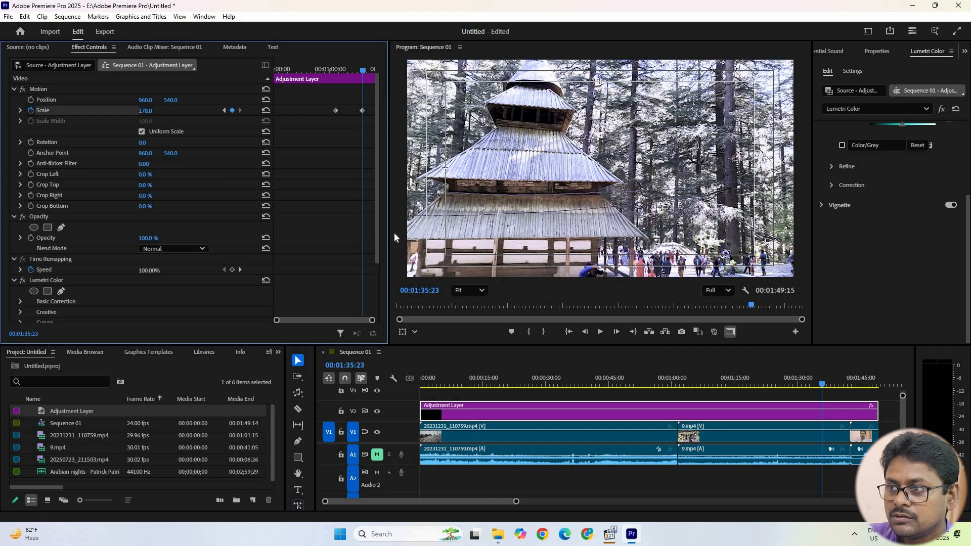
mouse_move(352, 78)
left_mouse_down()
mouse_move(338, 77)
mouse_move(353, 77)
left_mouse_up()
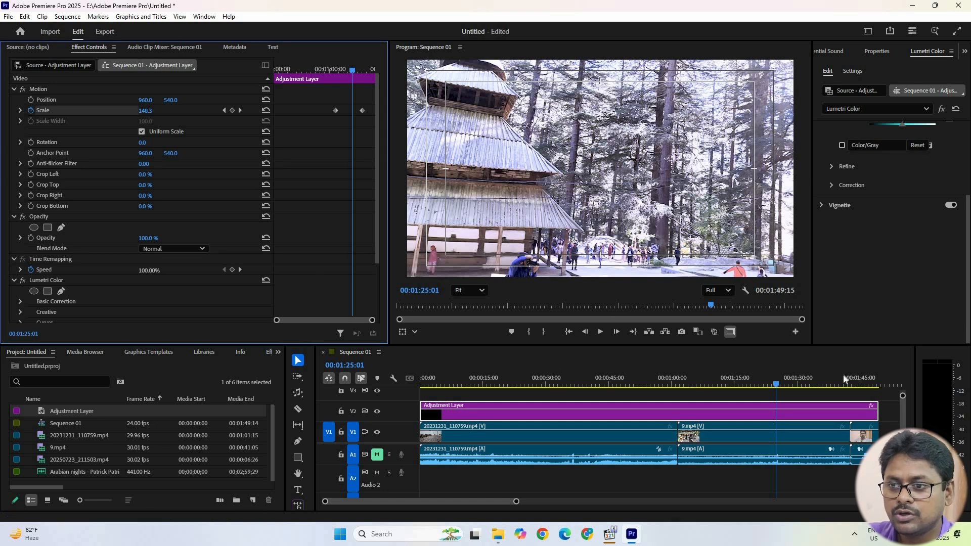
Step: Search the effects for "crop" and apply the Crop video effect to the adjustment layer
left_click(706, 412)
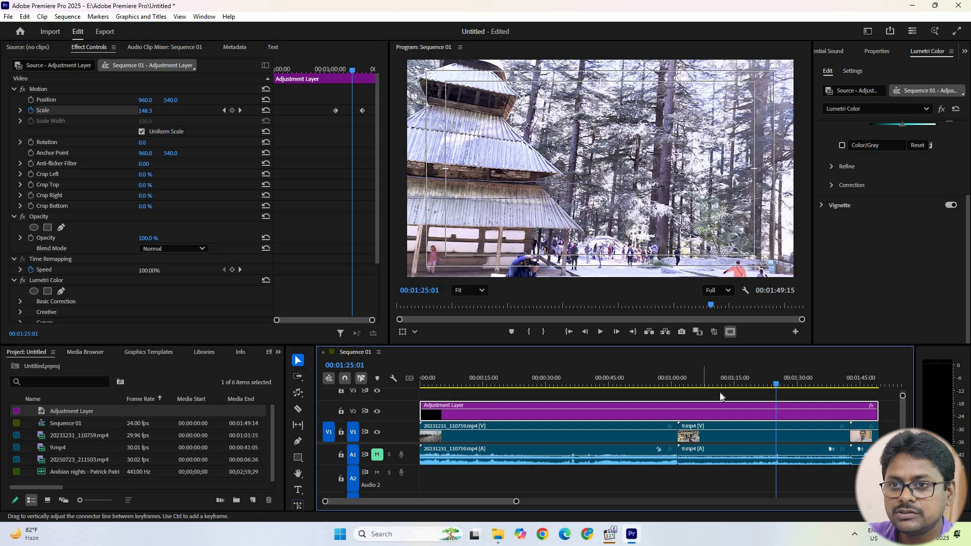
left_click(270, 352)
left_click(43, 368)
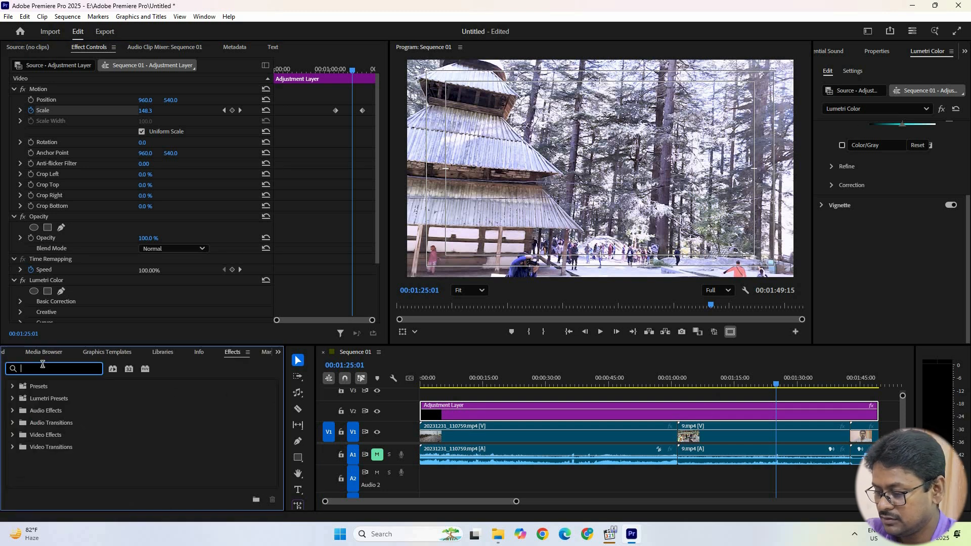
type("cop")
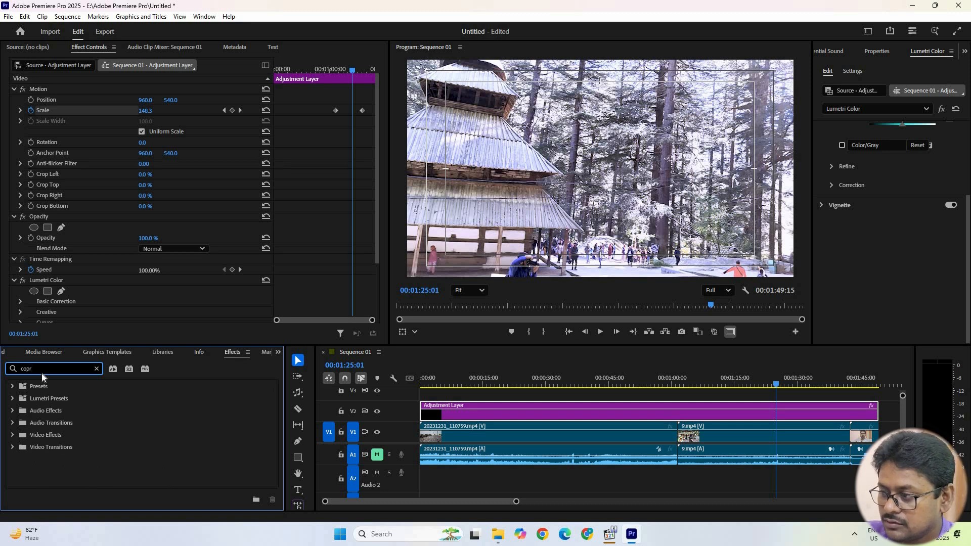
key("BackSpace")
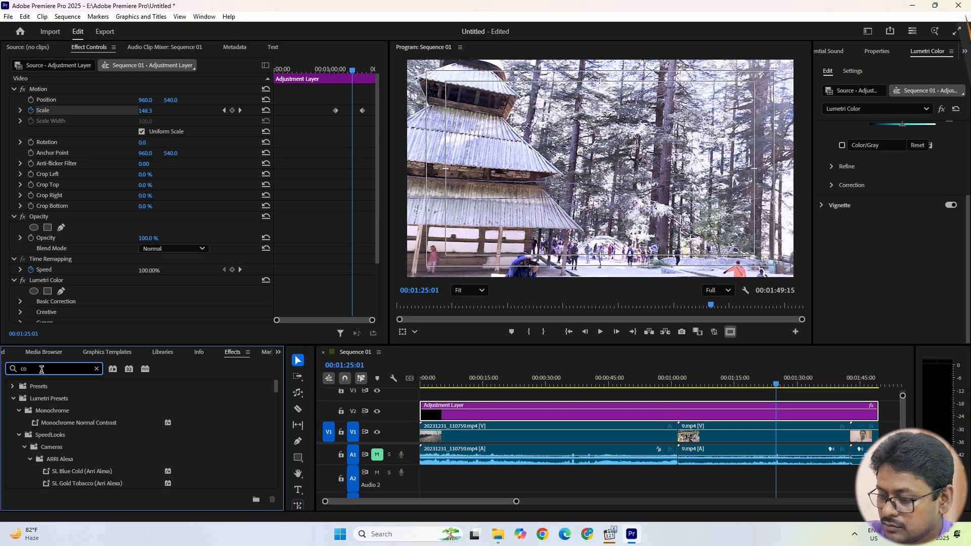
key("BackSpace")
type("rop")
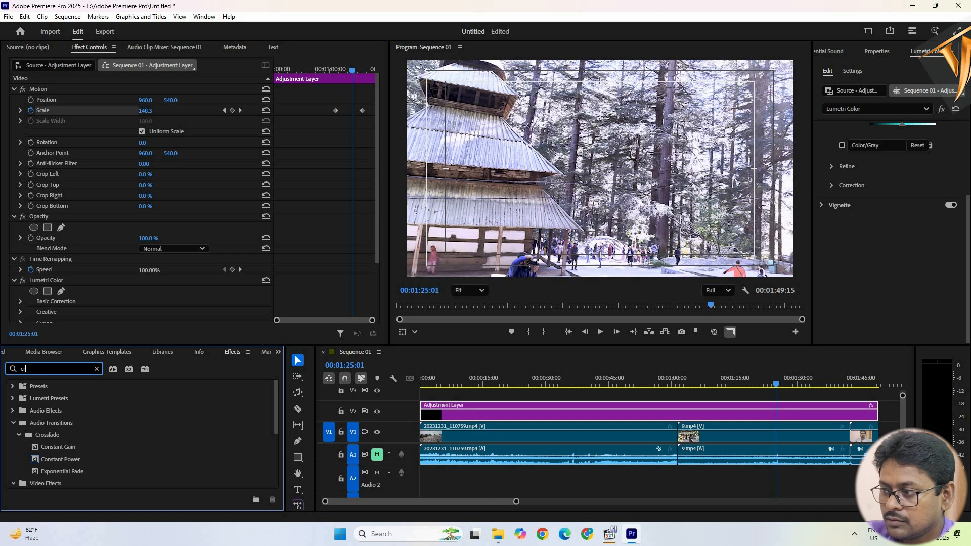
left_click_drag(44, 458, 528, 402)
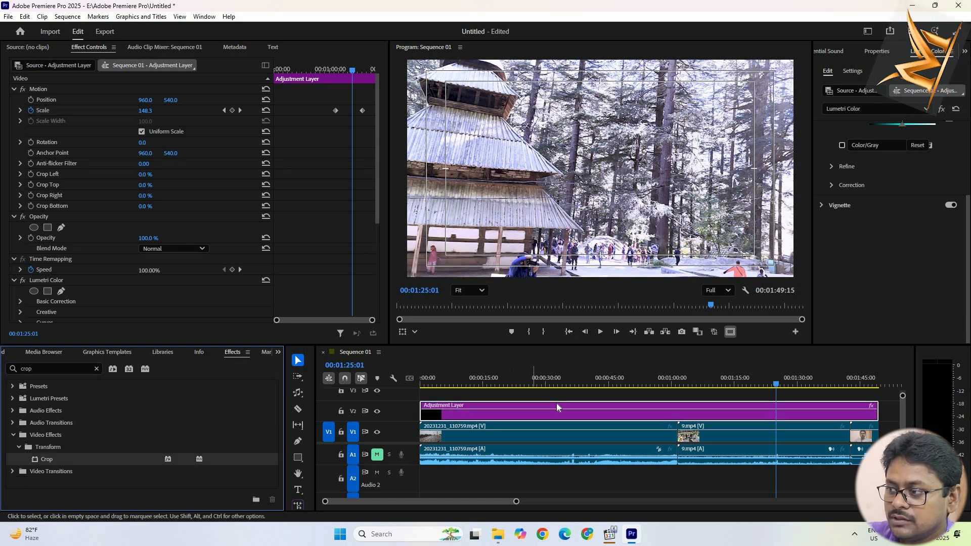
Step: Add Top and Bottom keyframes to the adjustment layer's Crop effect at 00:01:25:01 and set both values to 12%
scroll(62, 244, "down", 6)
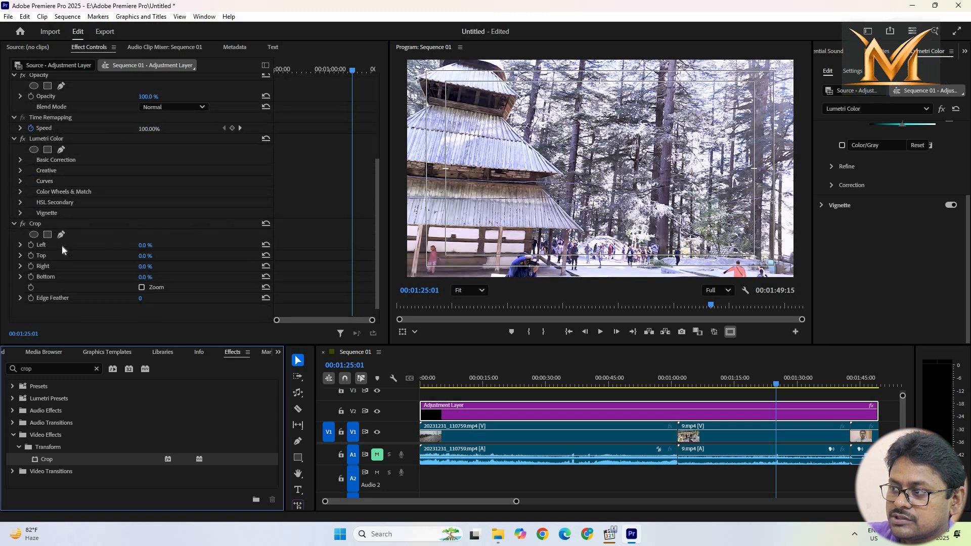
left_click(30, 245)
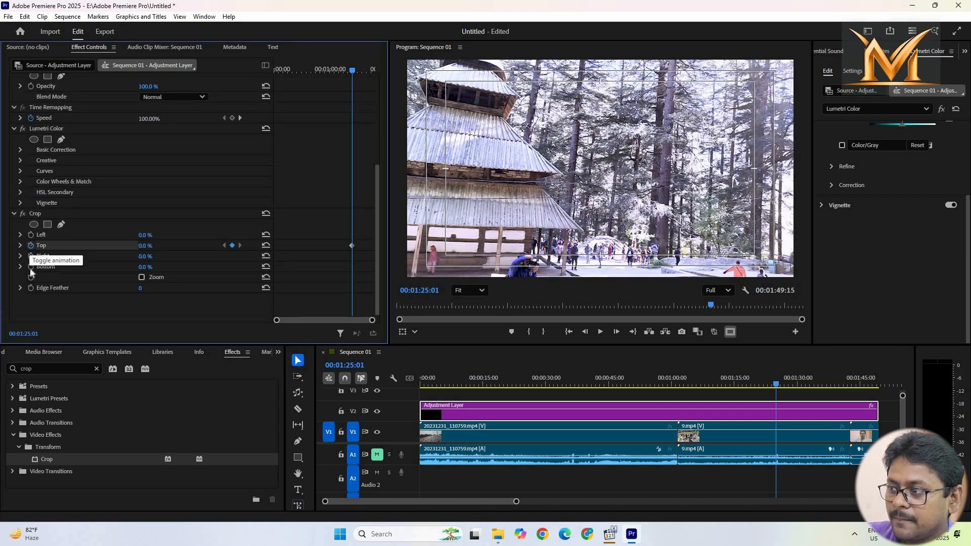
left_click(31, 266)
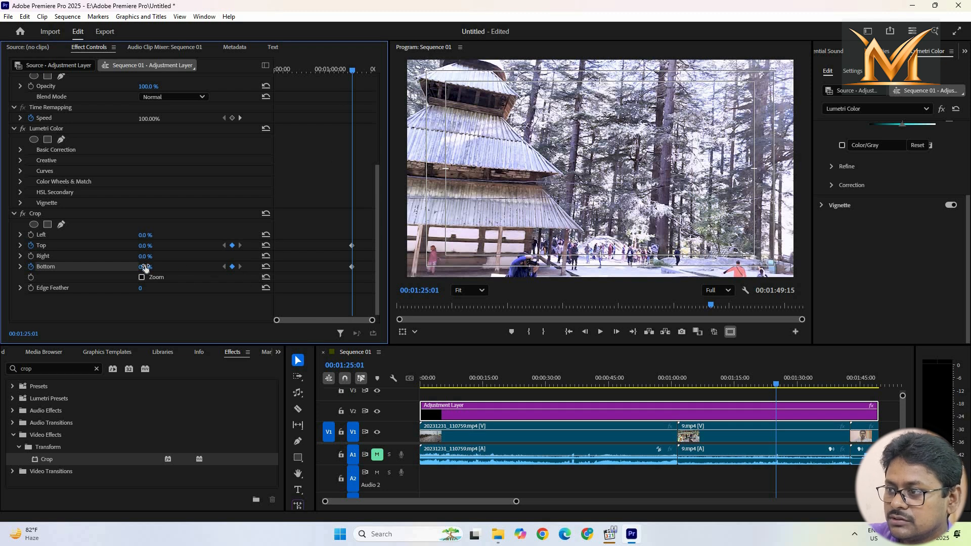
left_click(145, 246)
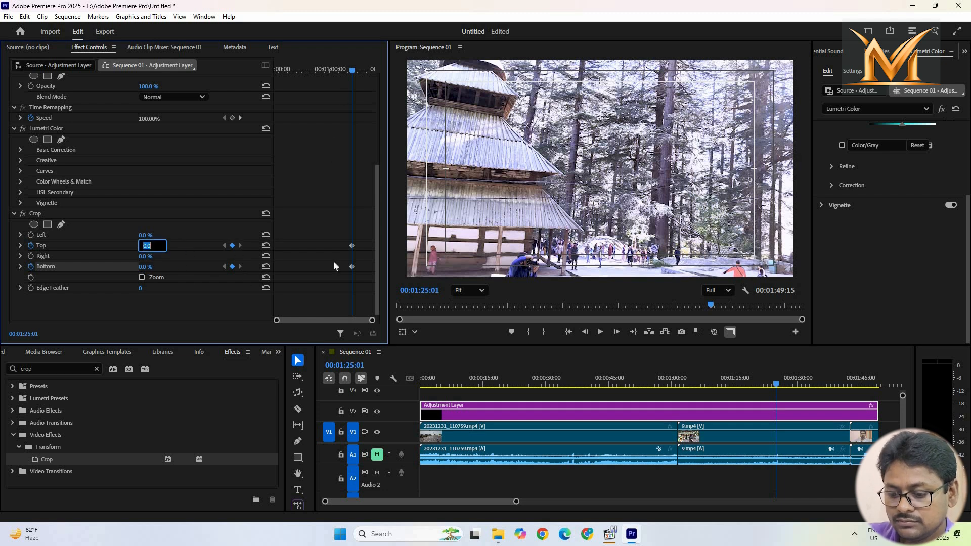
type("12")
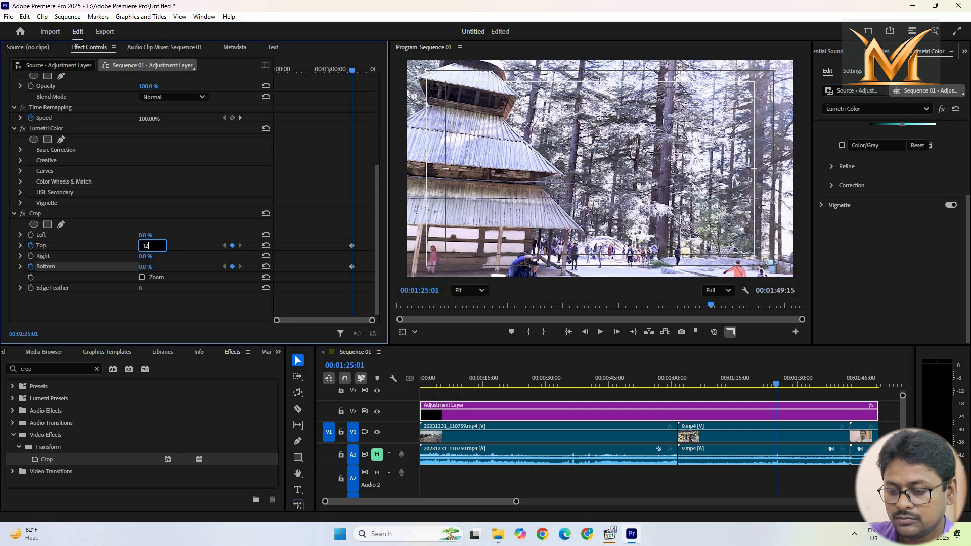
key("Return")
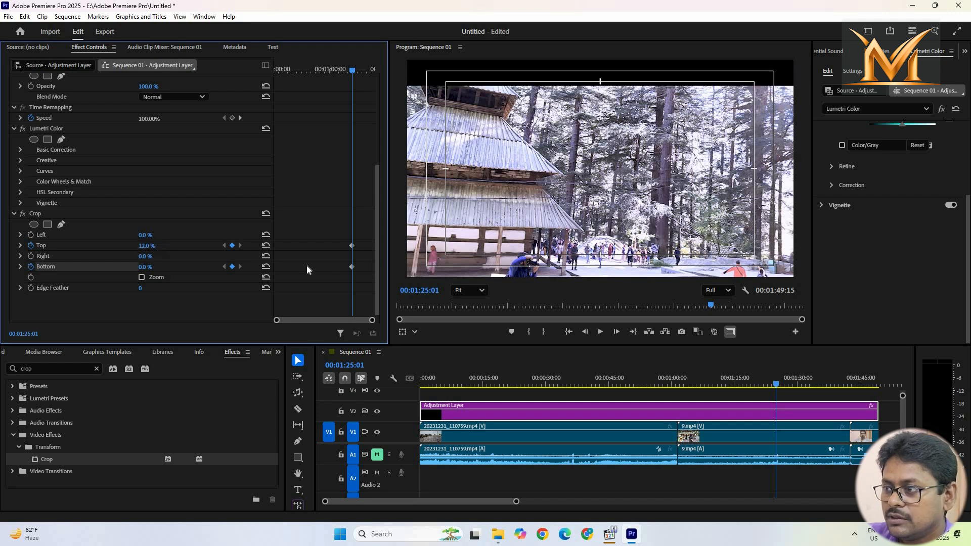
left_click(146, 266)
type("1")
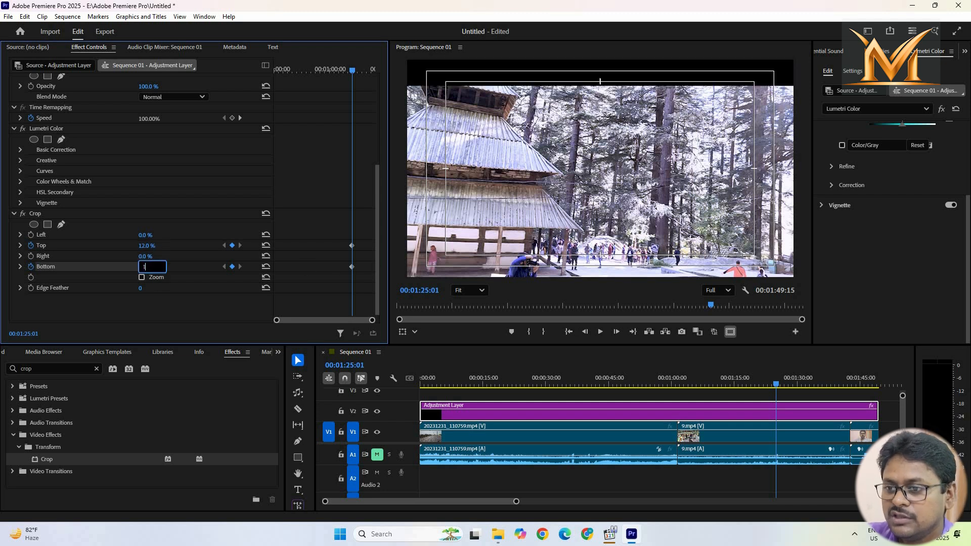
type("2")
key("Return")
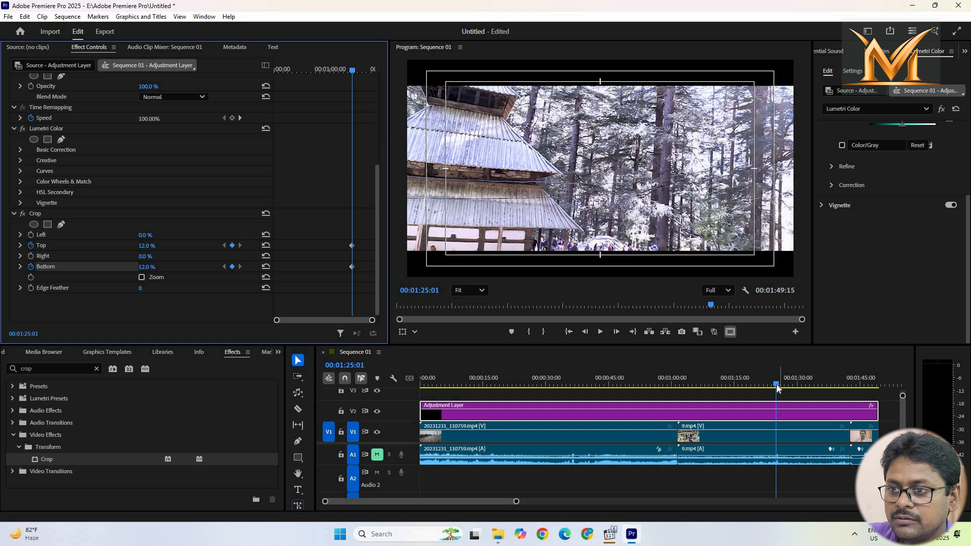
Step: Preview the last clip at 00:01:47:03 and compare the picture with track V2 output hidden and shown
left_click_drag(776, 385, 869, 455)
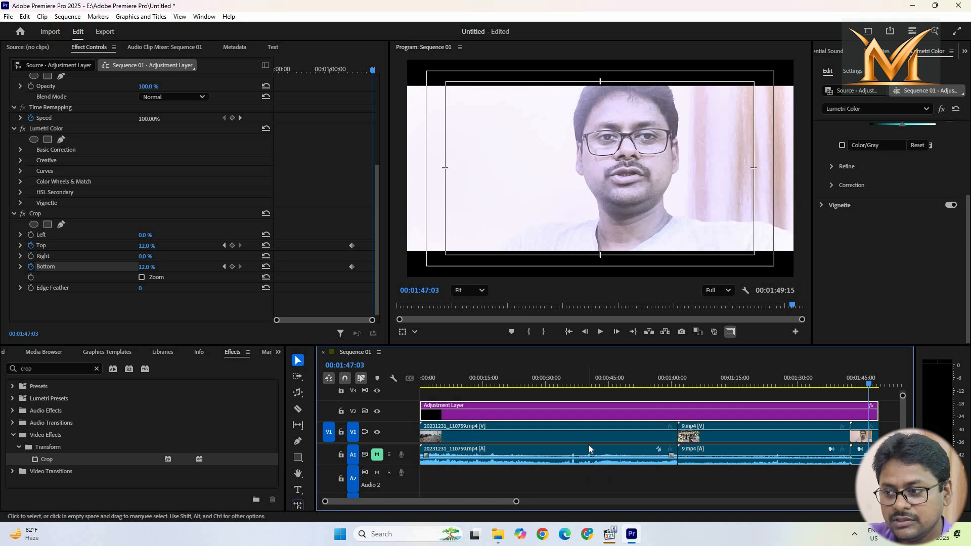
left_click(376, 412)
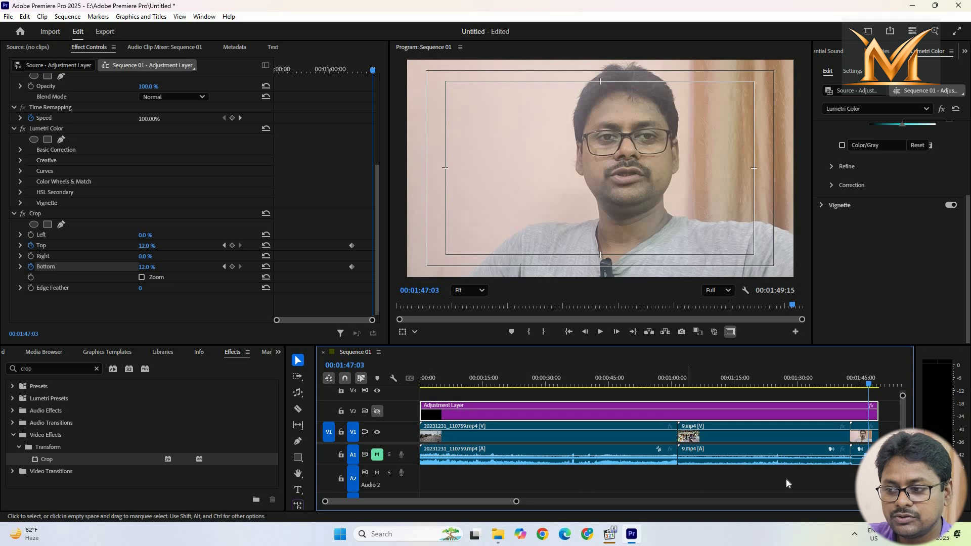
left_click(377, 411)
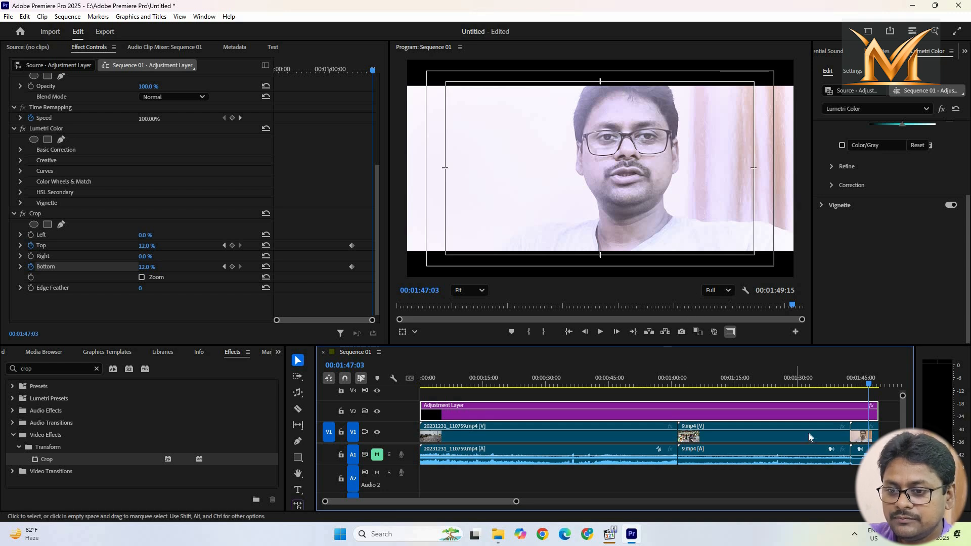
Step: Keyframe the last clip's Position at 00:01:47:03 with a vertical value of 650.0, and review the sequence back to 00:00:10:12
left_click(858, 438)
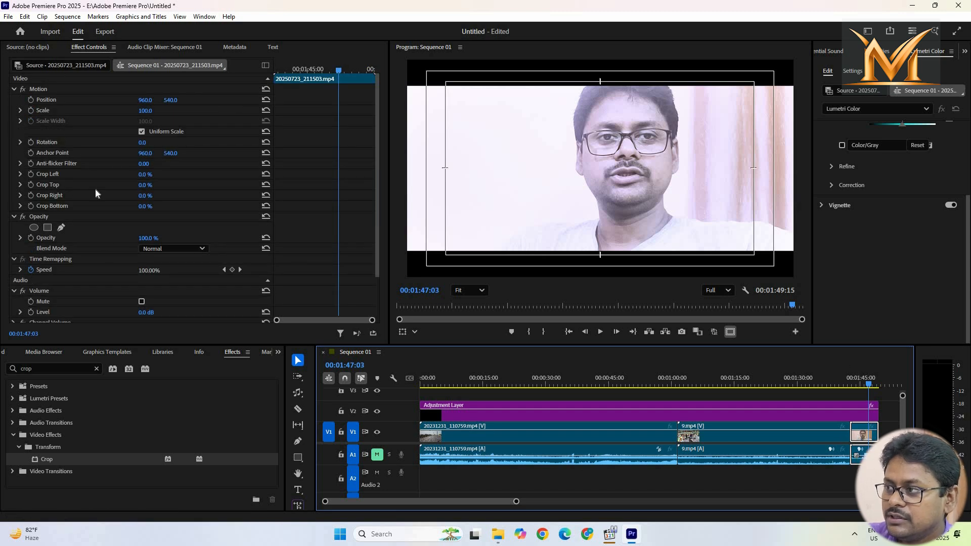
left_click(31, 100)
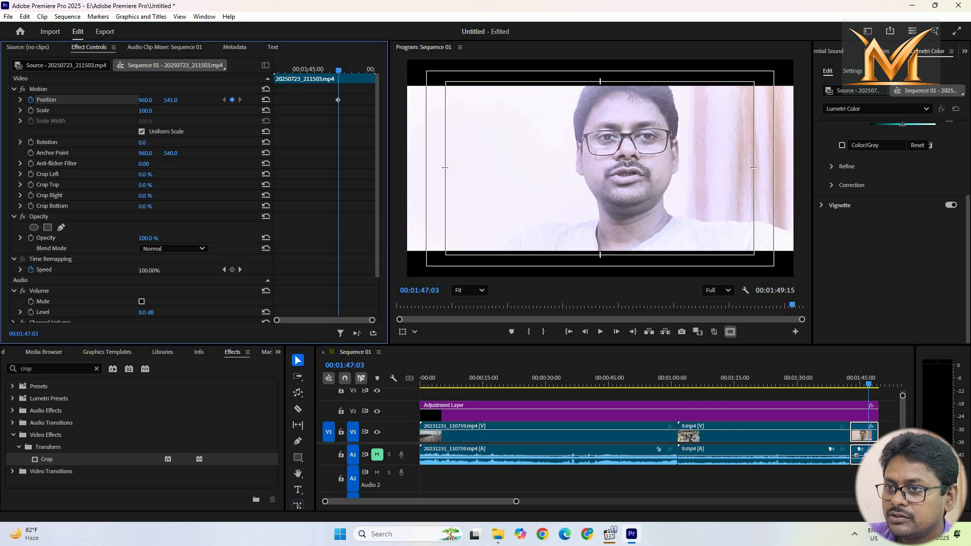
left_click_drag(170, 99, 226, 100)
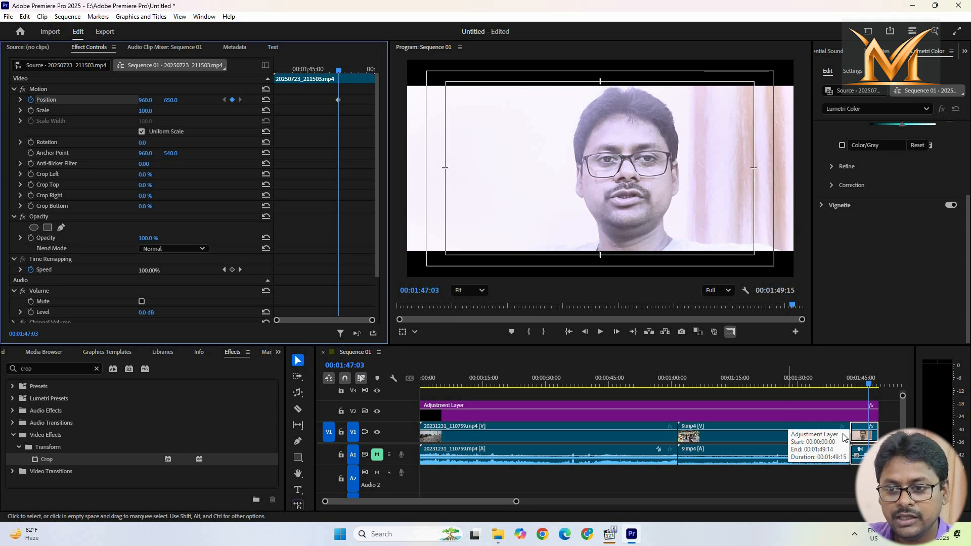
left_click_drag(869, 387, 462, 458)
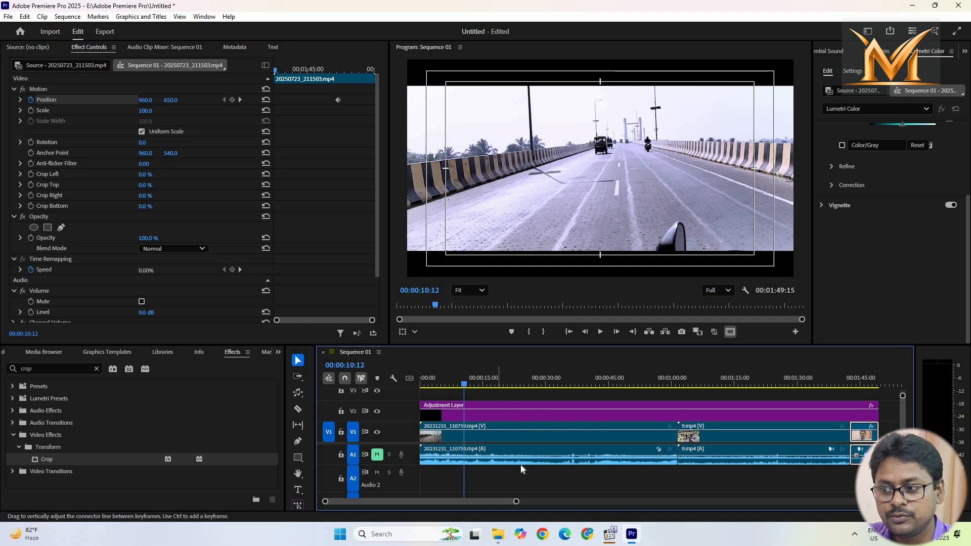
Step: Hide track V2 output and scale the last clip to fill the frame at 00:01:45:08
left_click(377, 411)
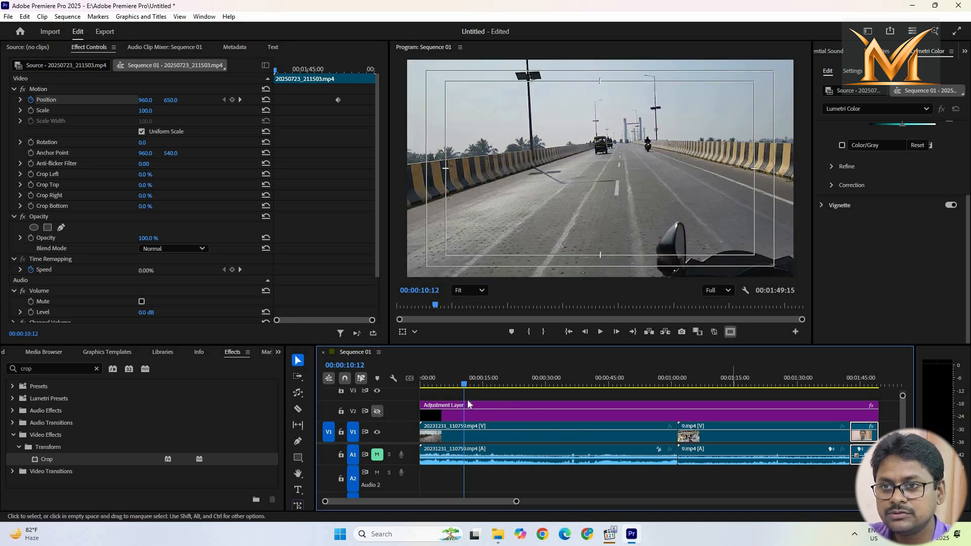
left_click(885, 51)
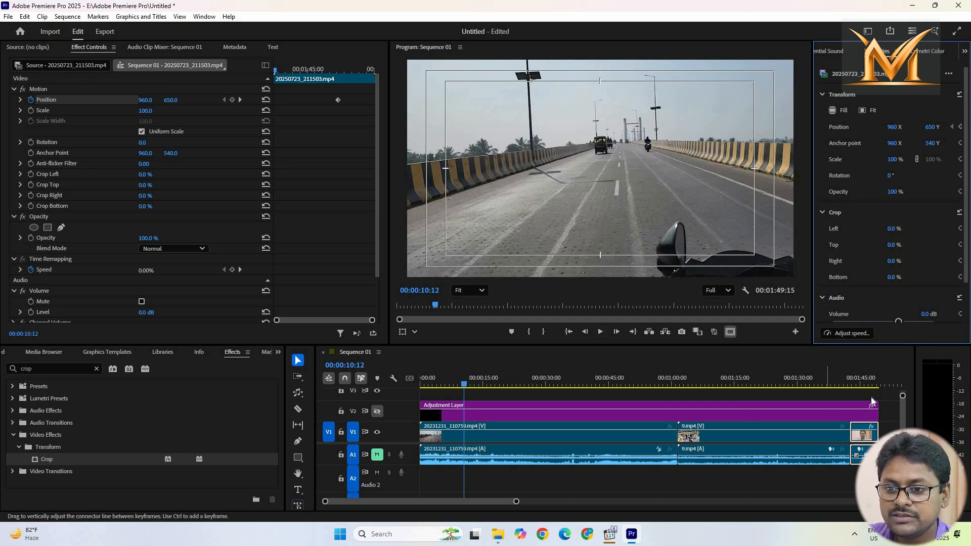
left_click(862, 382)
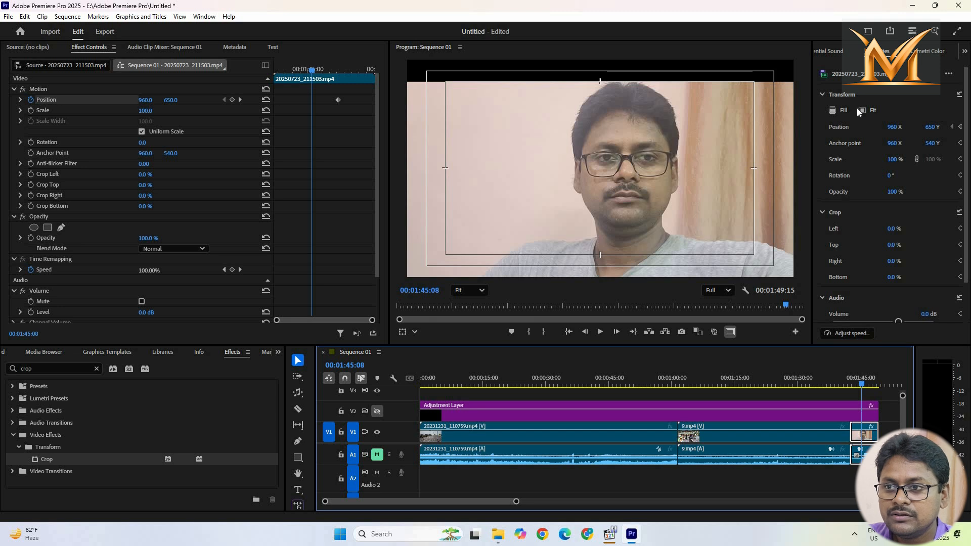
left_click(843, 110)
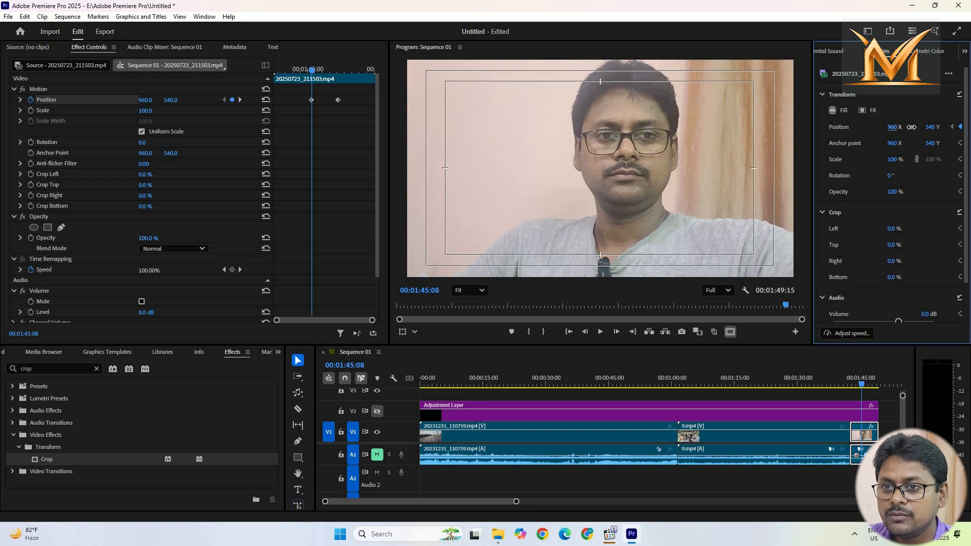
Step: Try Position 886 by 600, Anchor point 1016 by 473, Scale 82% and Rotation 3° on the last clip, and reset its Transform properties
mouse_move(894, 132)
left_mouse_down()
mouse_move(901, 142)
mouse_move(944, 129)
mouse_move(878, 148)
mouse_move(891, 148)
left_mouse_up()
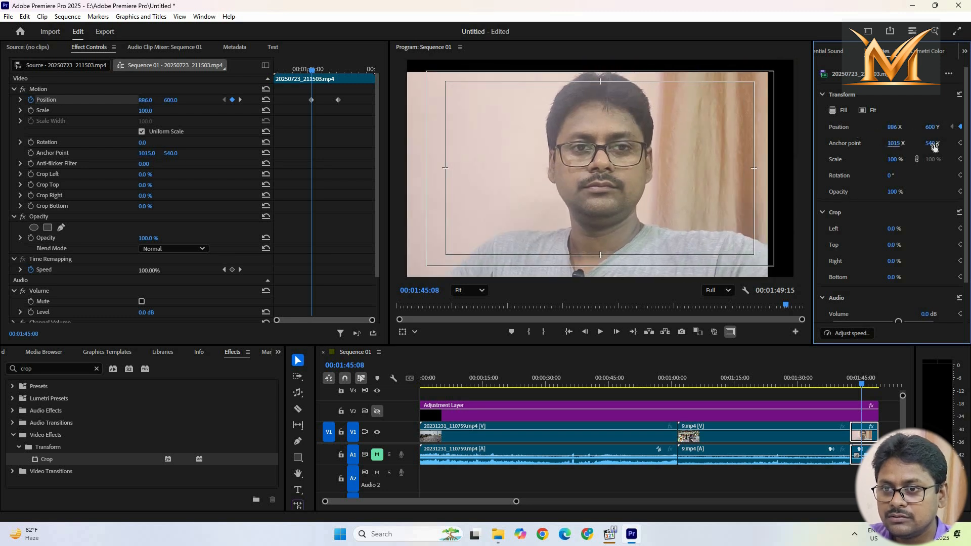
left_click(933, 142)
type("473")
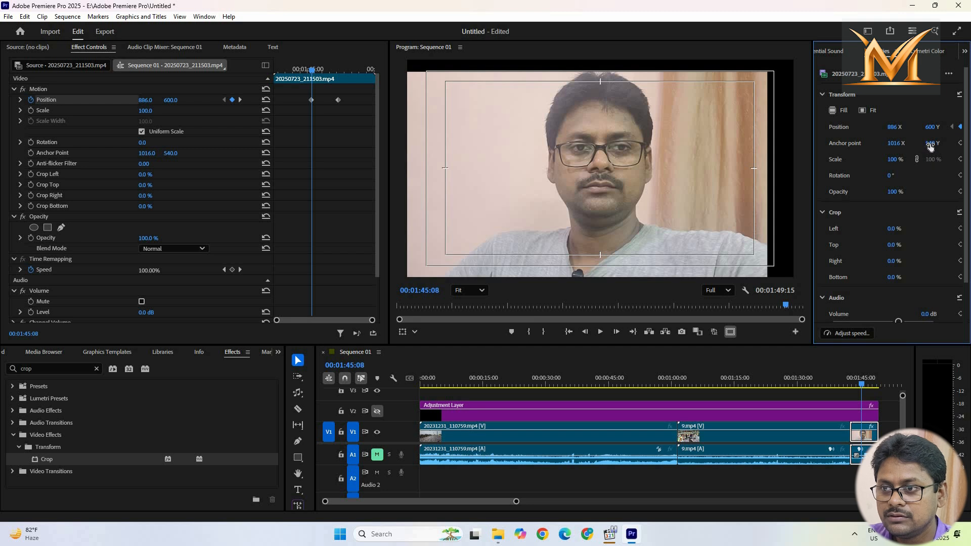
key("Return")
mouse_move(890, 167)
left_mouse_down()
mouse_move(912, 174)
mouse_move(875, 170)
mouse_move(896, 172)
mouse_move(894, 193)
mouse_move(918, 185)
mouse_move(882, 191)
mouse_move(929, 184)
mouse_move(885, 175)
left_mouse_up()
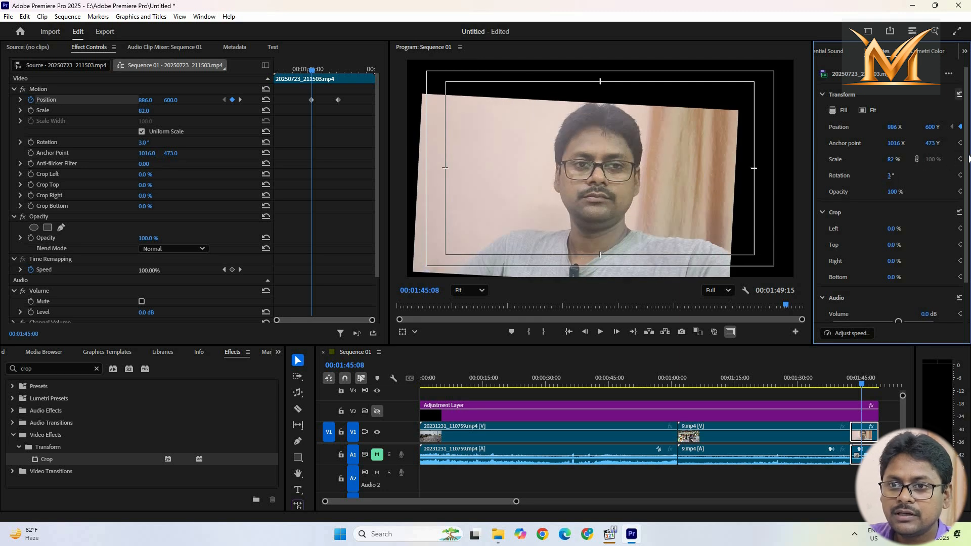
left_click(959, 95)
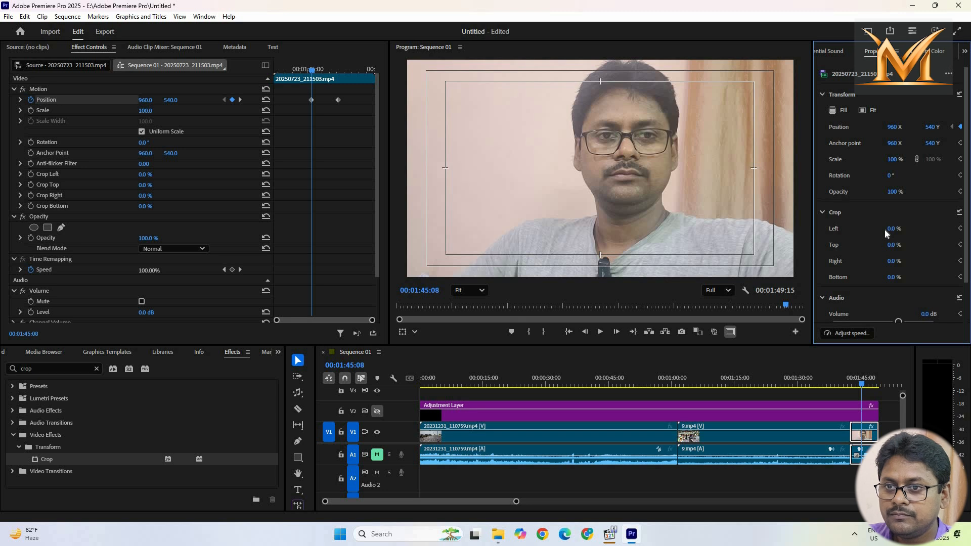
Step: Try adjusting the last clip's Left and Bottom crop values in its properties
left_click_drag(885, 229, 867, 229)
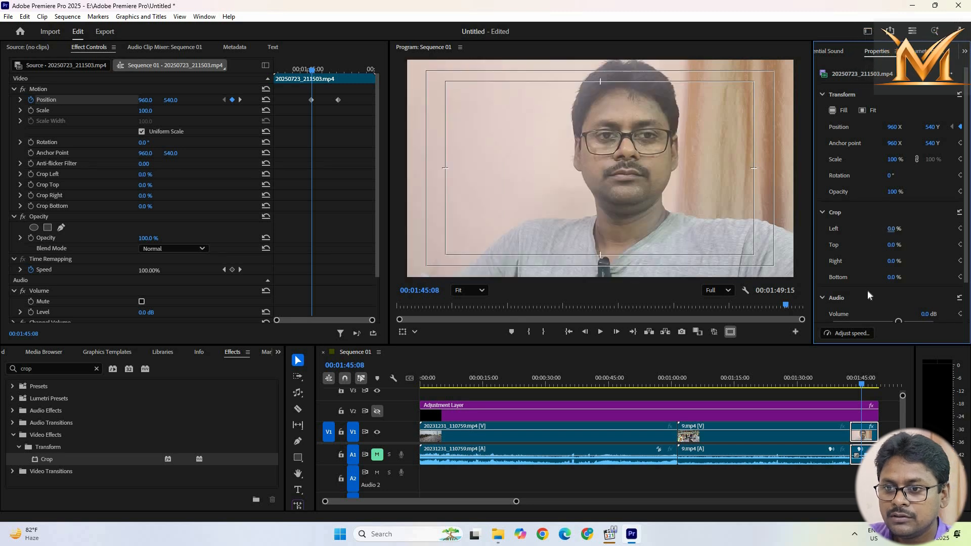
scroll(849, 286, "down", 1)
scroll(837, 278, "down", 1)
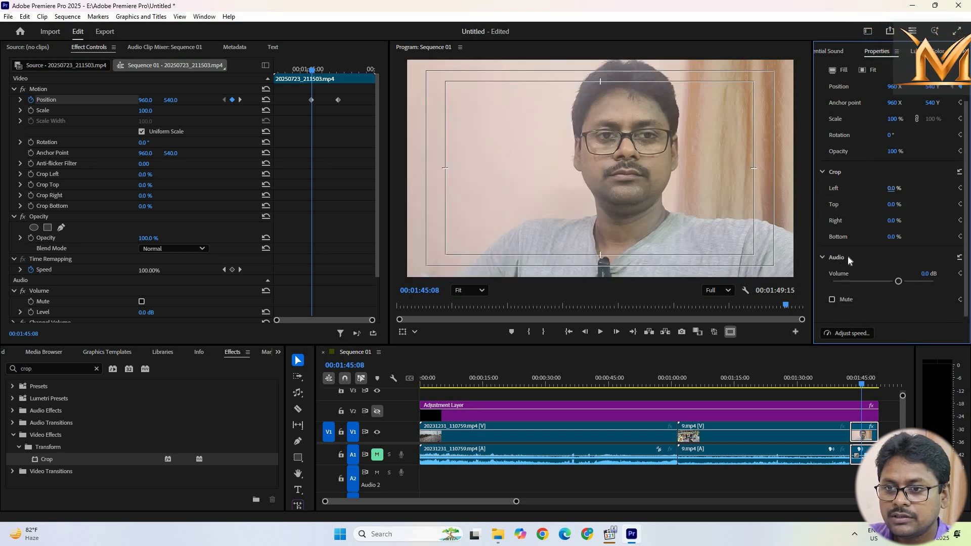
mouse_move(898, 240)
left_mouse_down()
mouse_move(911, 240)
mouse_move(896, 239)
left_mouse_up()
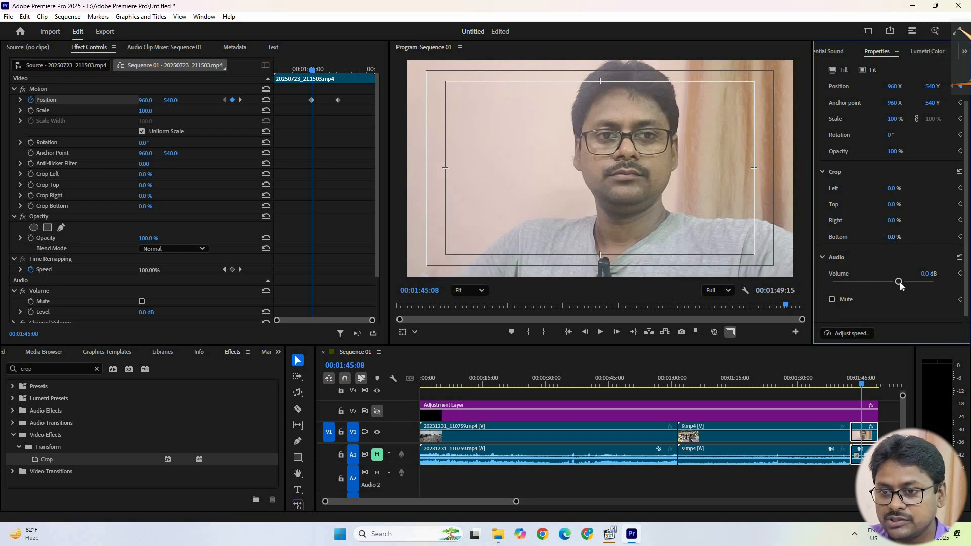
Step: Set the last clip's audio volume to 5.1 dB
left_click_drag(898, 281, 909, 285)
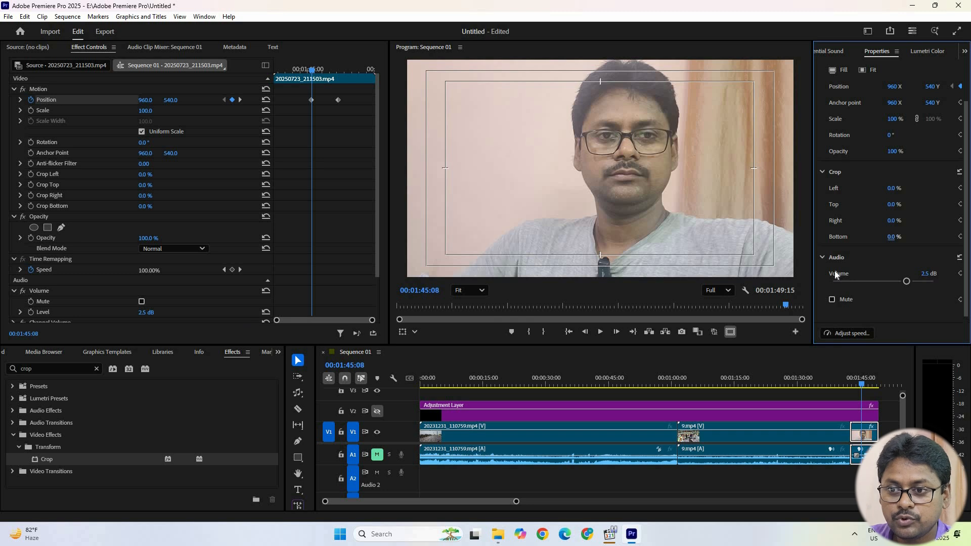
scroll(843, 278, "down", 1)
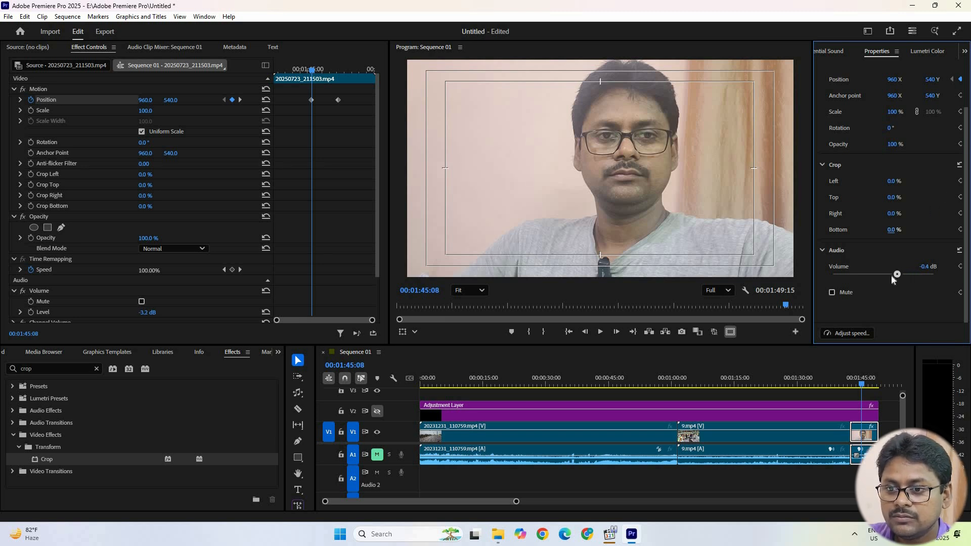
left_click_drag(892, 276, 917, 276)
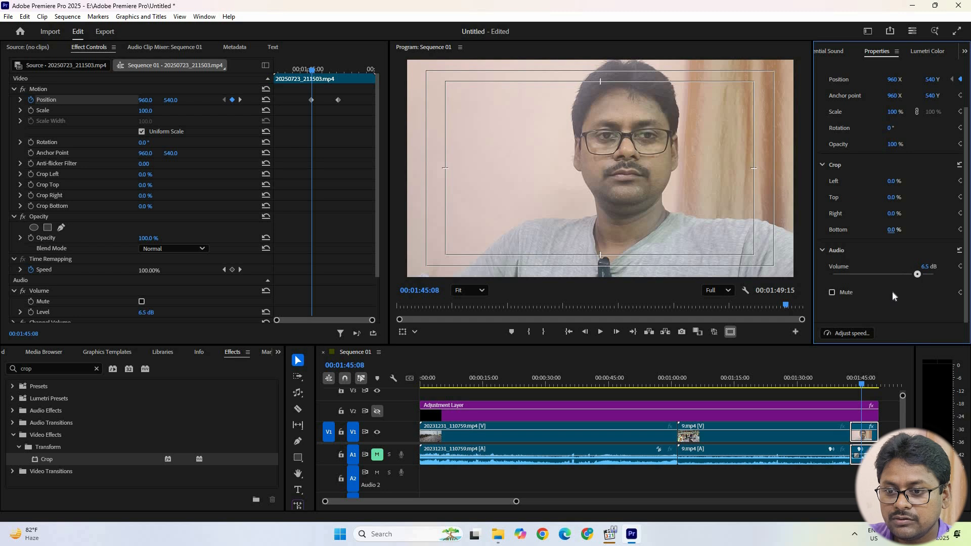
mouse_move(911, 274)
left_mouse_down()
mouse_move(926, 274)
mouse_move(891, 277)
mouse_move(913, 275)
left_mouse_up()
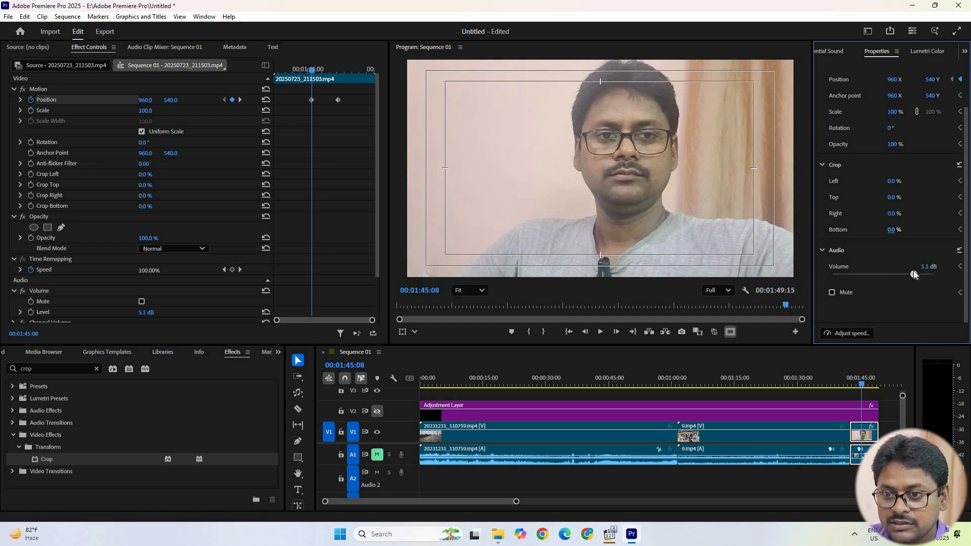
Step: Try Optical flow time interpolation in the last clip's speed and duration settings, and discard the change
left_click(853, 336)
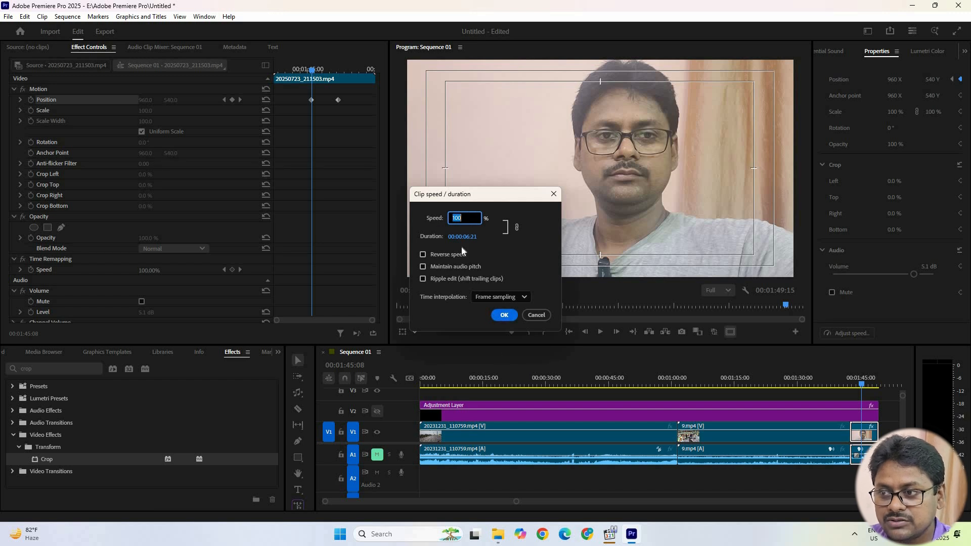
left_click(505, 297)
left_click(506, 338)
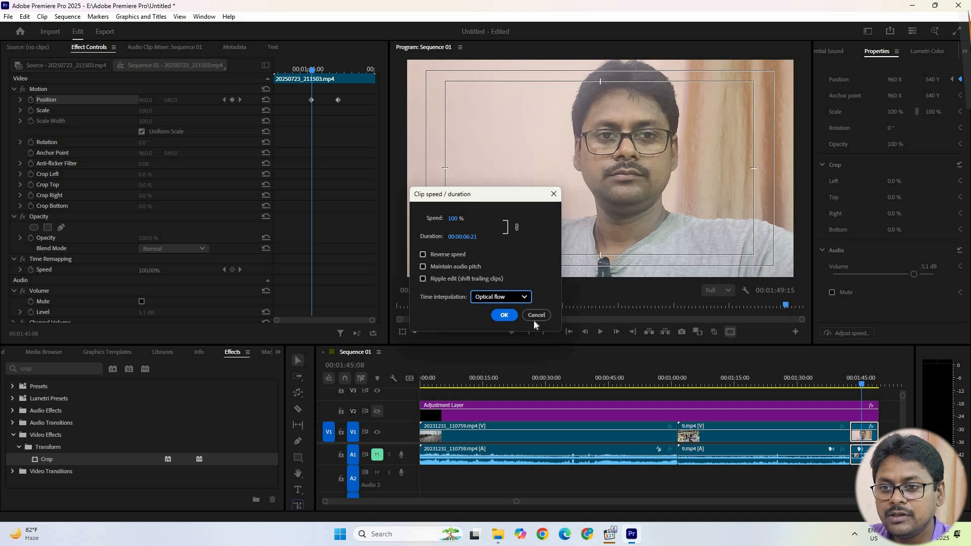
left_click(534, 317)
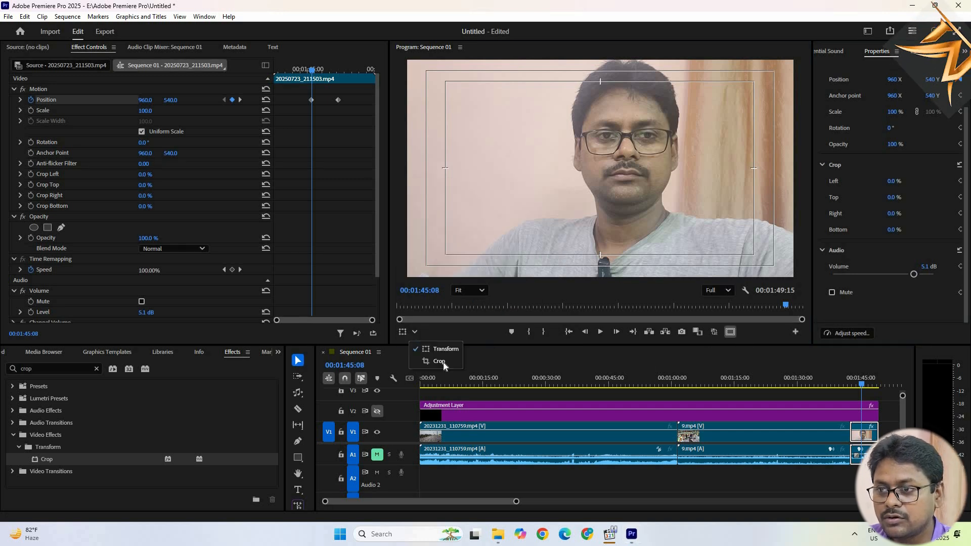
Step: Switch direct manipulation in the program monitor to Crop, crop the last clip's left edge by 0.1%, and try cropping its right edge
left_click(413, 332)
left_click(430, 361)
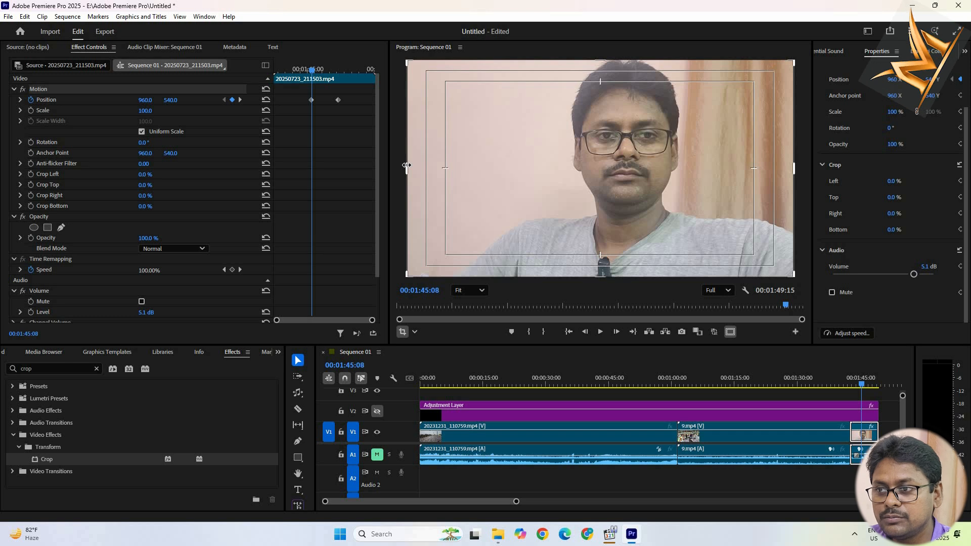
mouse_move(407, 165)
left_mouse_down()
mouse_move(481, 154)
mouse_move(488, 167)
mouse_move(406, 169)
left_mouse_up()
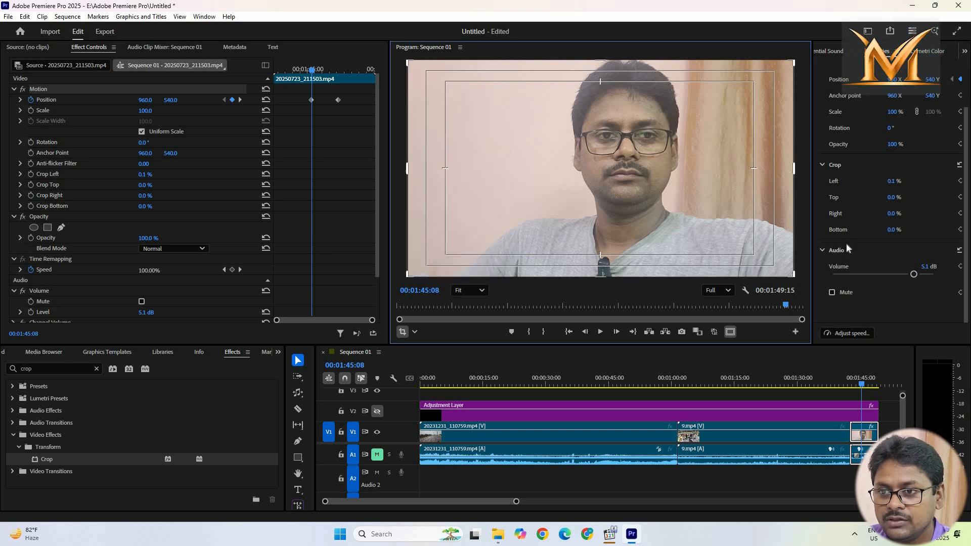
left_click_drag(755, 171, 795, 162)
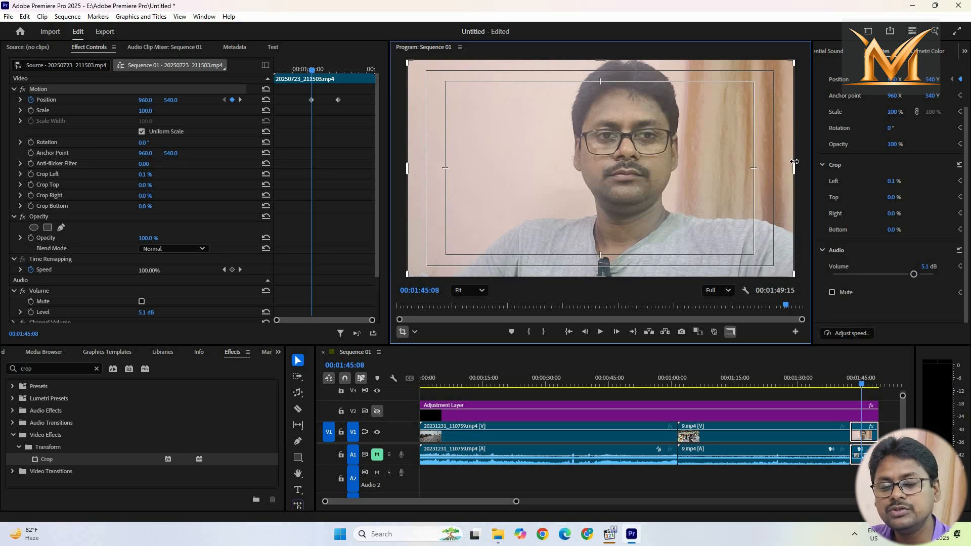